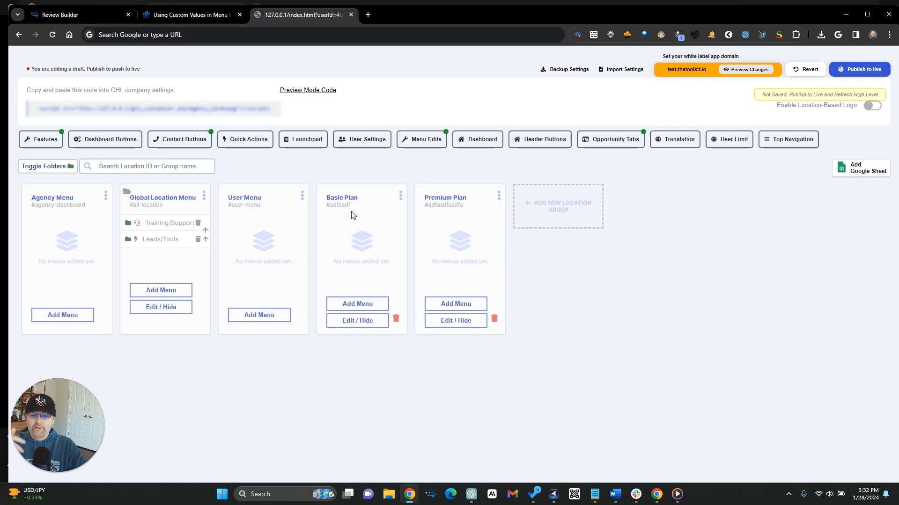
Try adding two blank location ID rows to the Premium Plan group, remove both, and close without saving
click(446, 202)
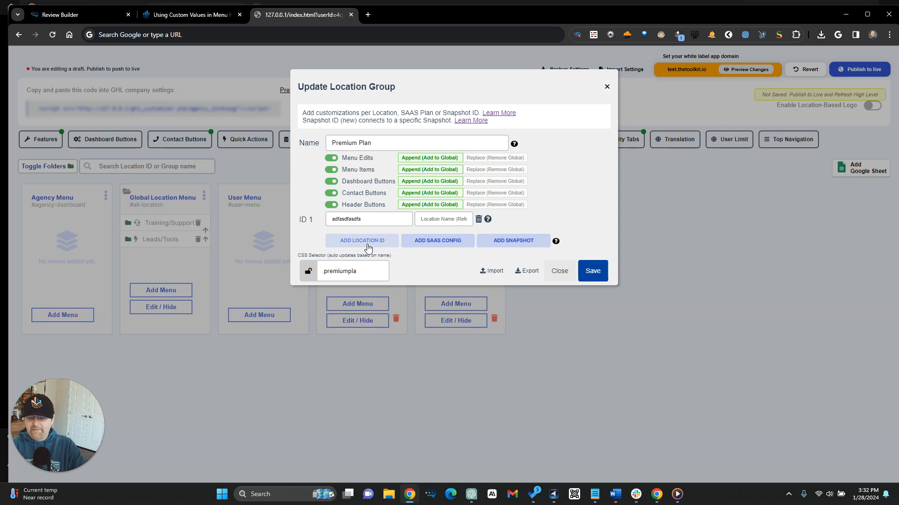
click(368, 247)
click(381, 259)
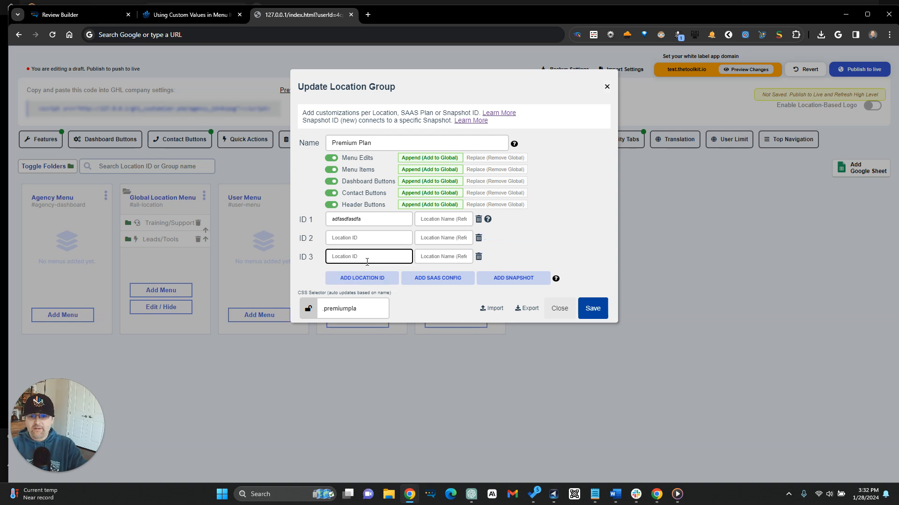
click(478, 257)
click(478, 238)
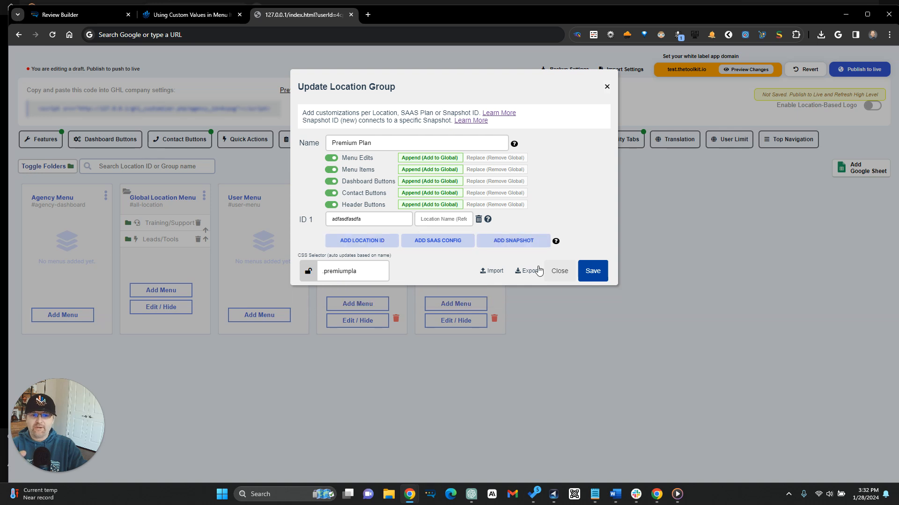
click(556, 270)
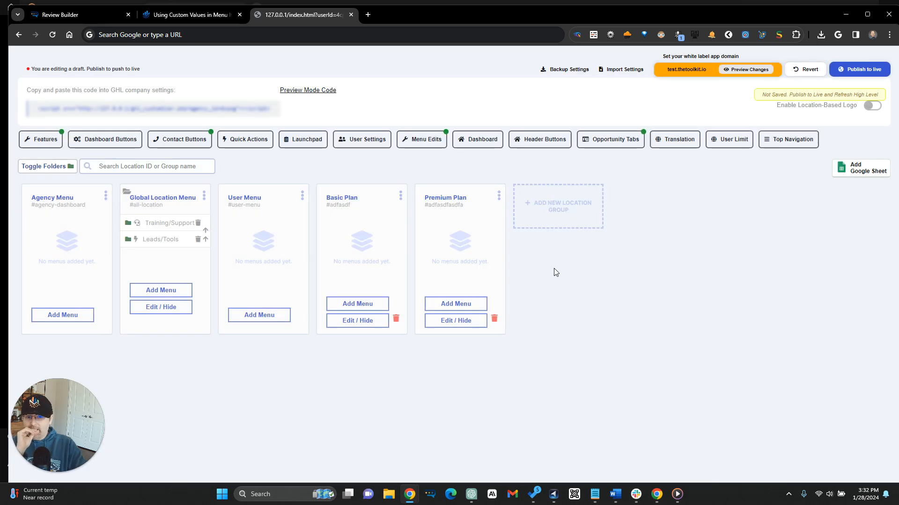
Switch Menu Edits, Menu Items and Dashboard Buttons off and back on for the Basic Plan group and save it
click(344, 202)
click(352, 143)
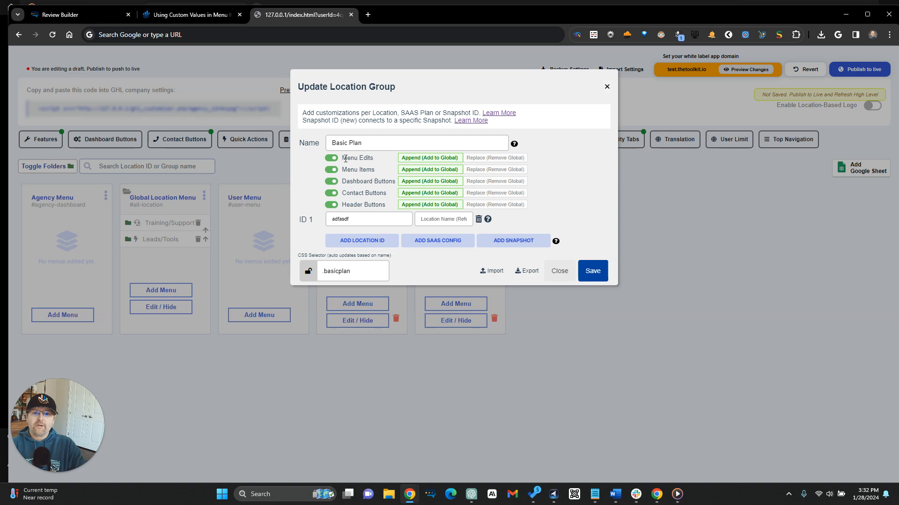
click(332, 157)
click(331, 169)
click(332, 181)
click(332, 169)
click(332, 157)
click(332, 182)
click(591, 270)
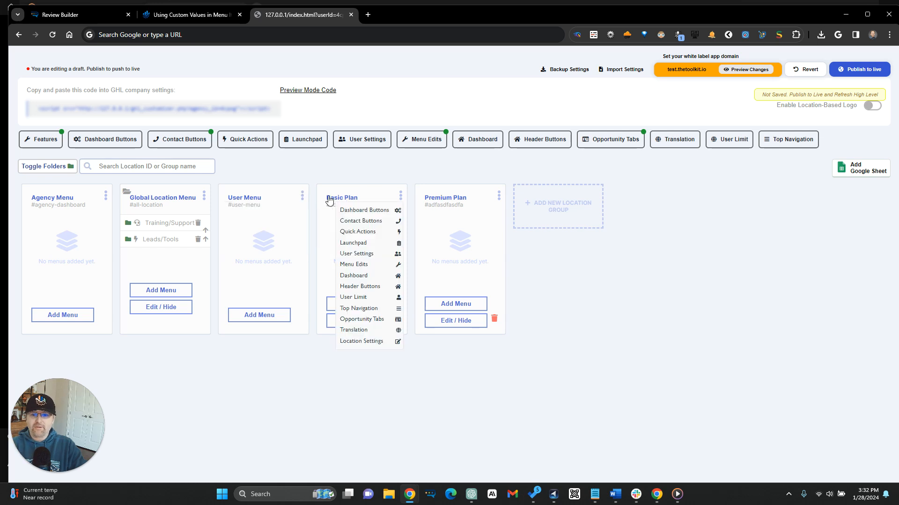
Reopen the Basic Plan location group and add a SaaS config row to it
click(331, 198)
click(367, 213)
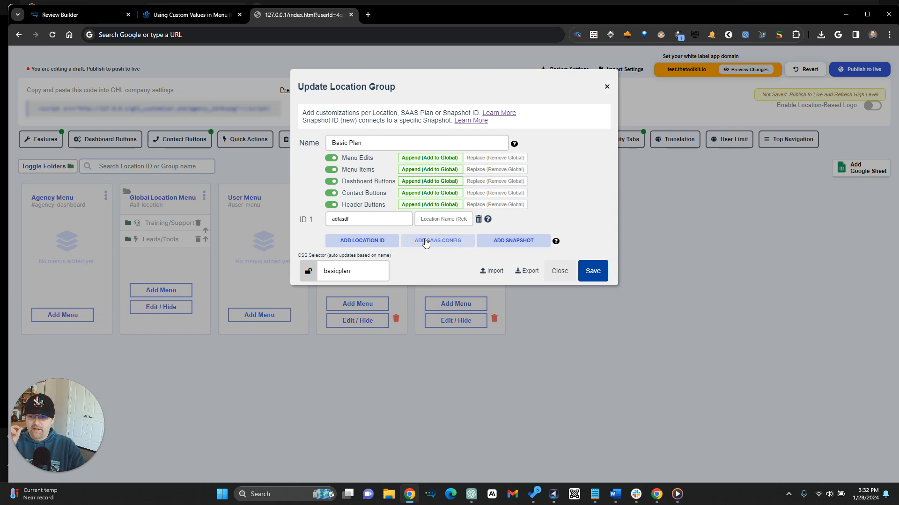
click(427, 242)
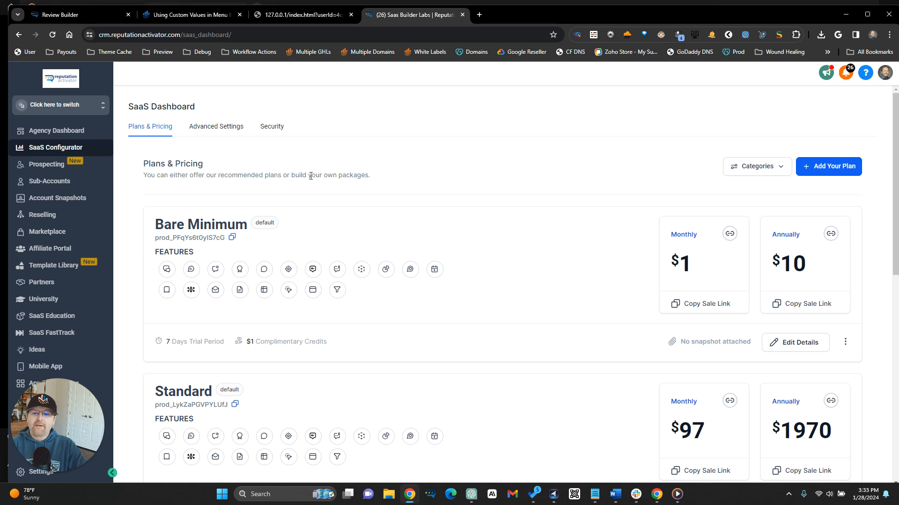
Hide the bookmarks bar and open the Bare Minimum plan's pricing details in the SaaS Configurator
key(ctrl+shift+b)
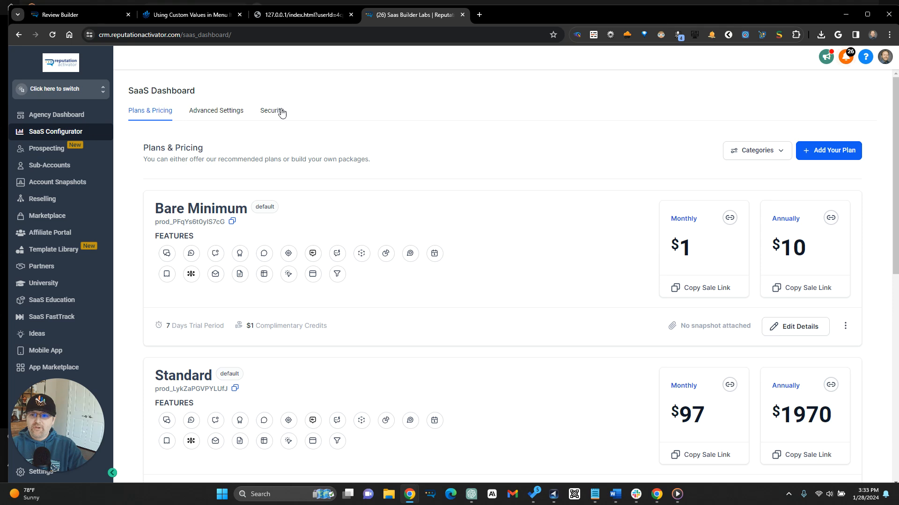
scroll(340, 190, down, 2)
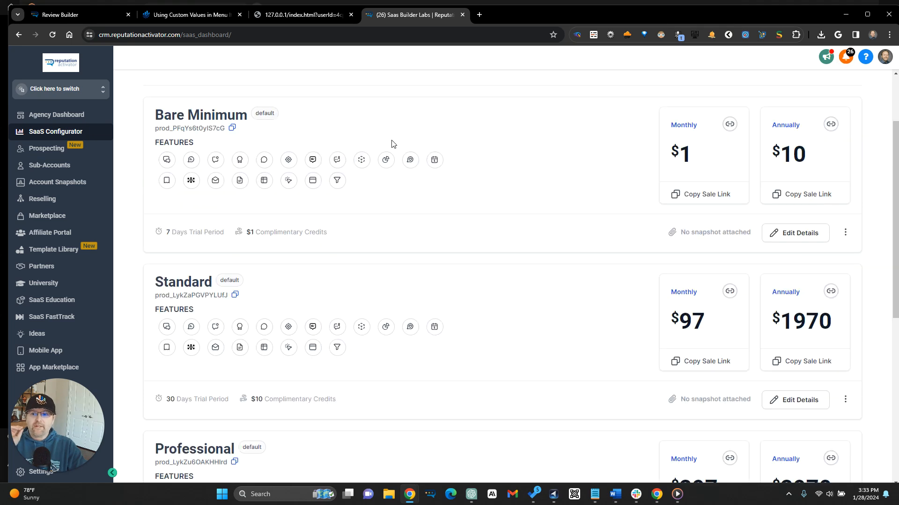
scroll(431, 206, up, 2)
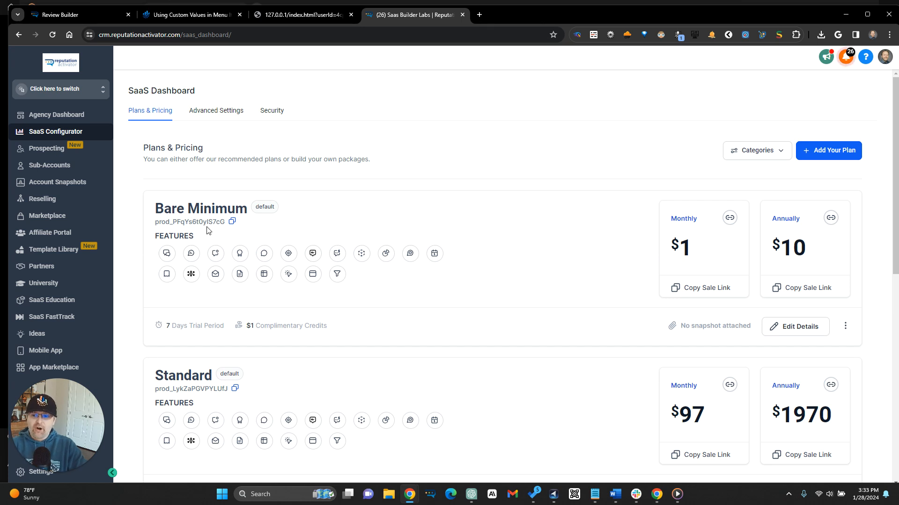
click(845, 326)
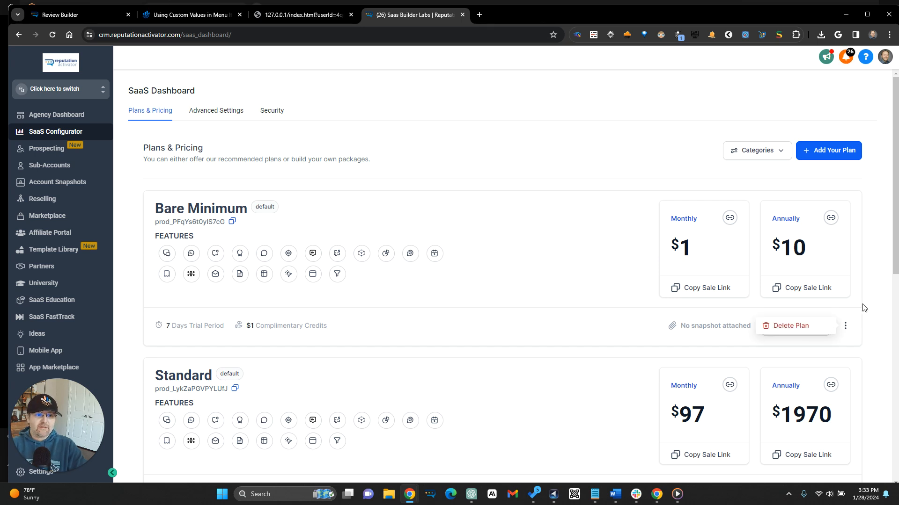
click(791, 329)
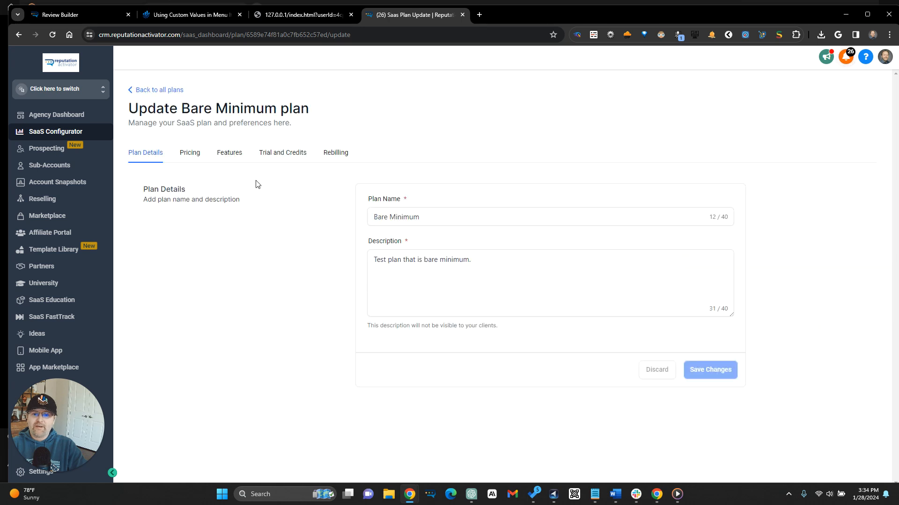
click(189, 152)
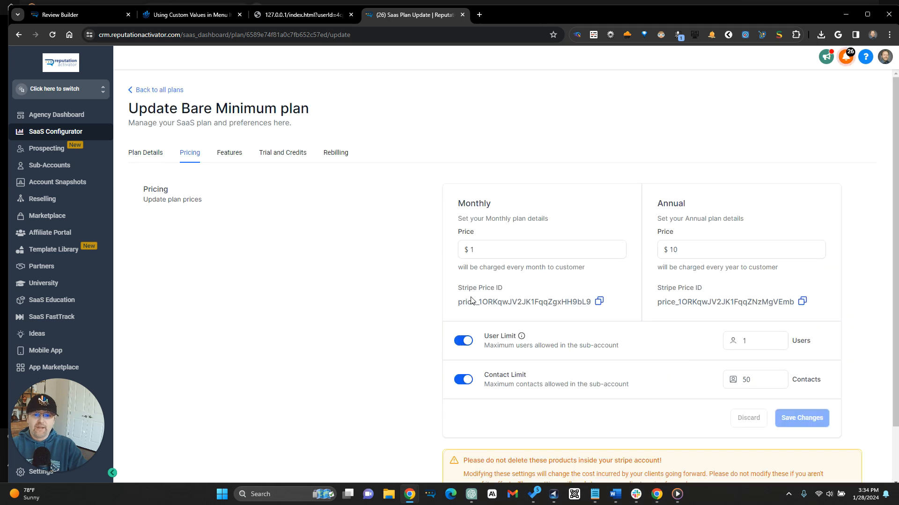
Copy the Bare Minimum plan's monthly Stripe price ID into the ID field of the Basic Plan group's SaaS row
drag(458, 302, 601, 303)
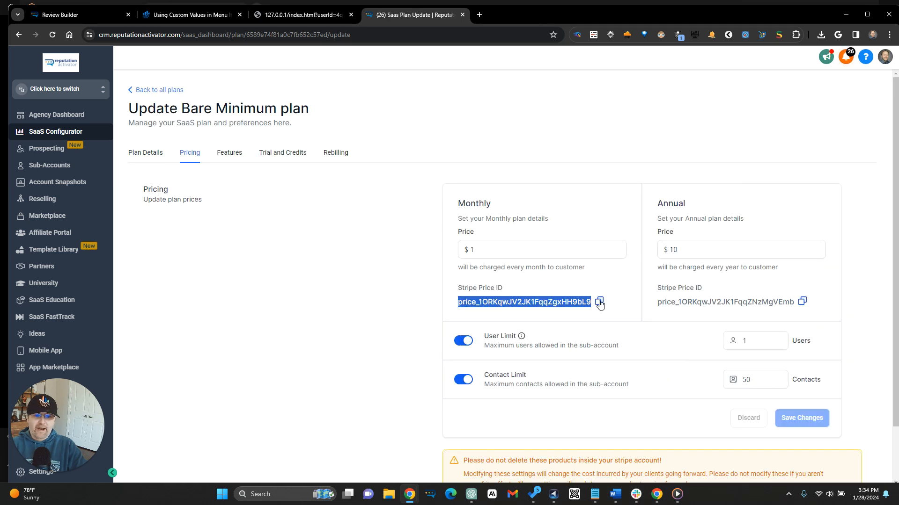
double_click(661, 302)
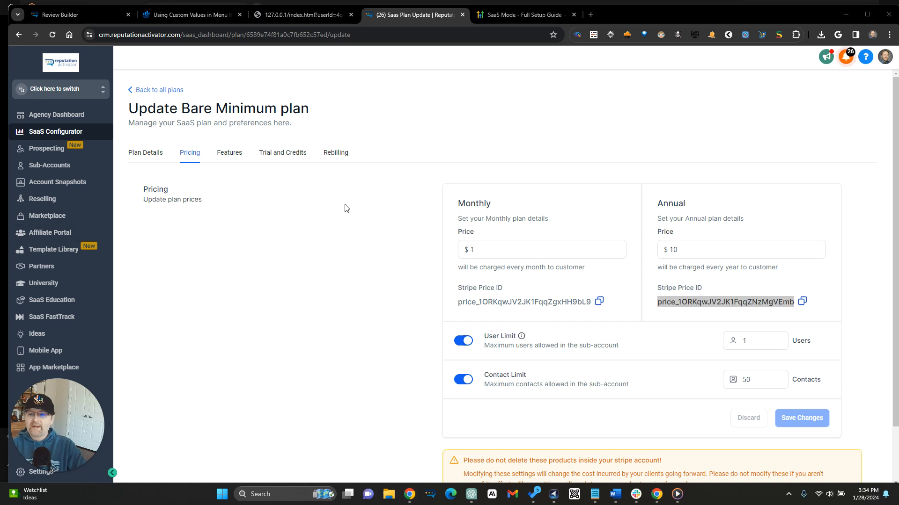
click(506, 298)
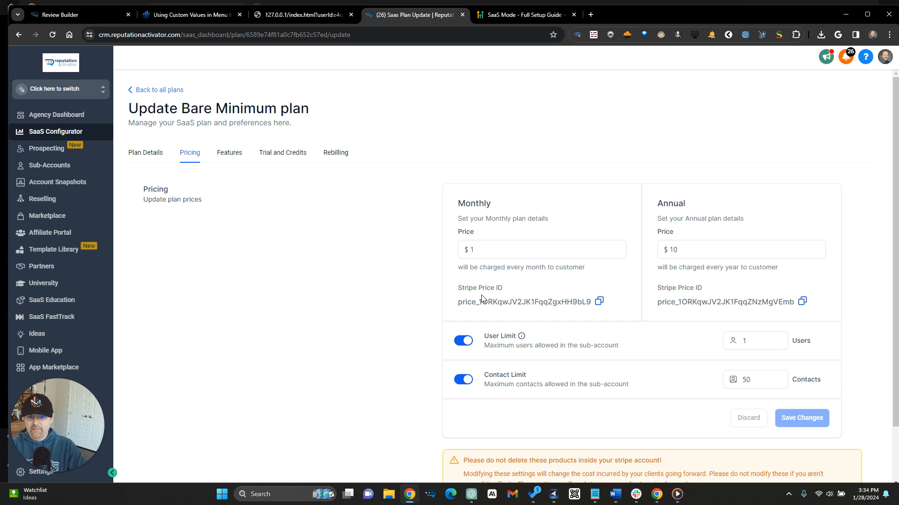
click(599, 301)
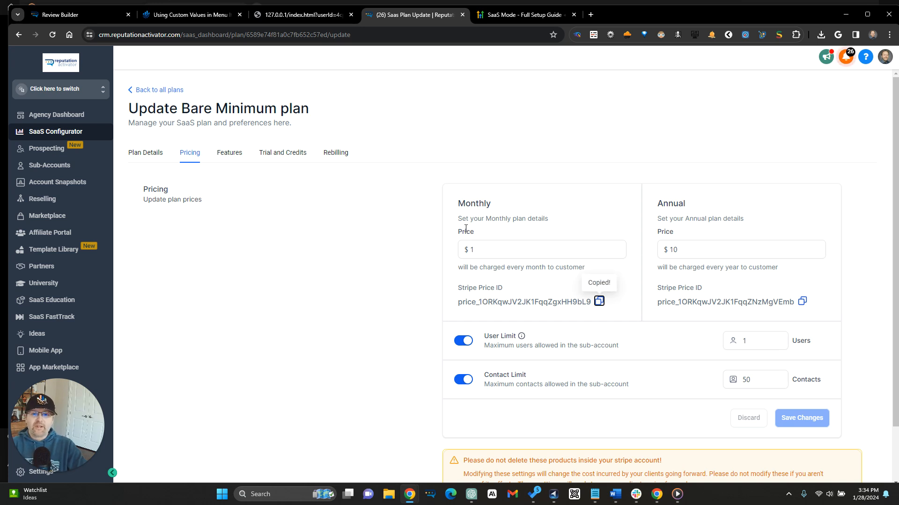
click(280, 18)
key(ctrl+v)
Copy the annual Stripe price ID into the second field of the Basic Plan group's SaaS row and save the group
key(alt+Tab)
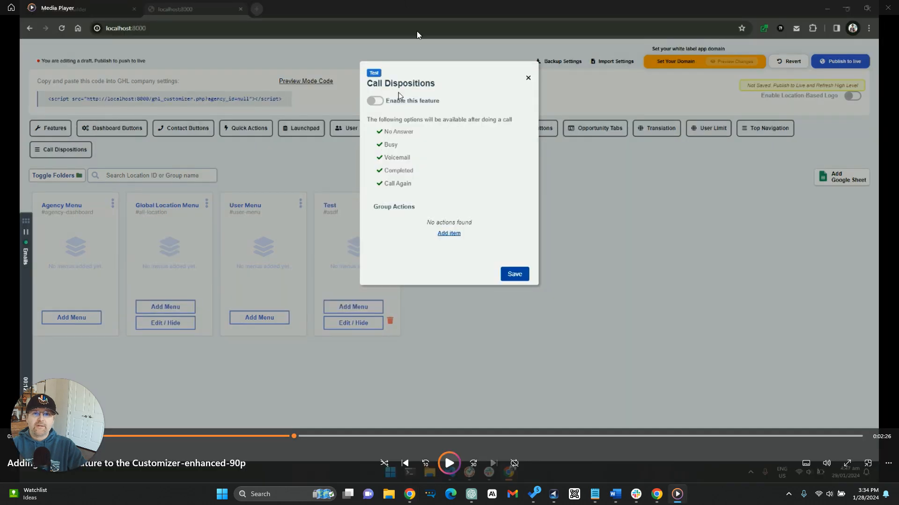
key(alt+Tab)
click(414, 16)
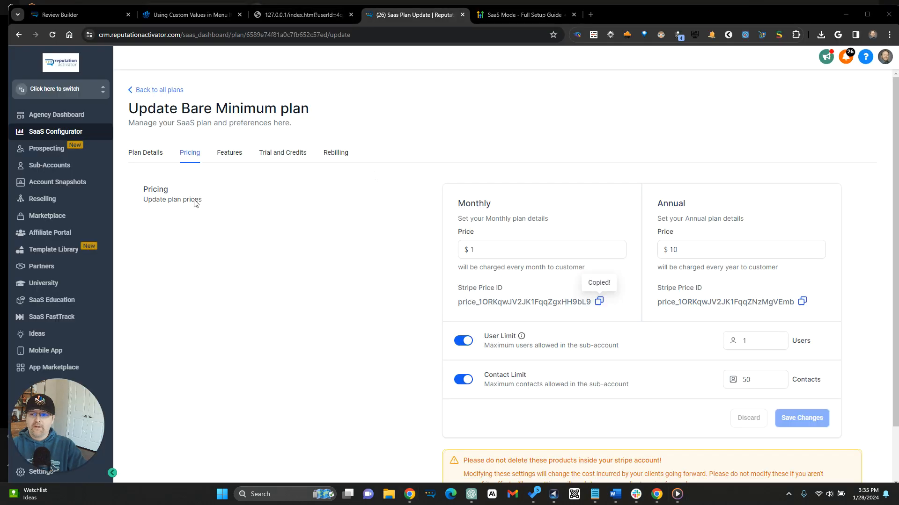
click(801, 302)
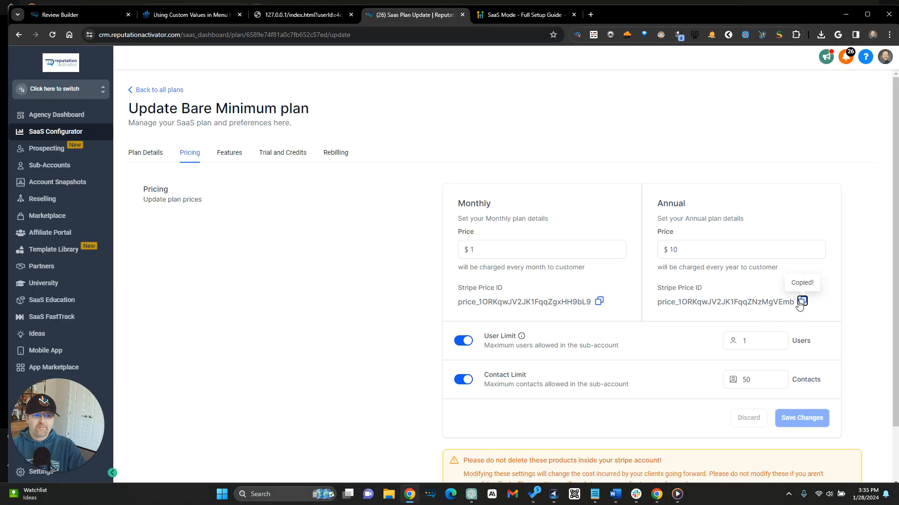
click(291, 16)
click(437, 238)
key(ctrl+v)
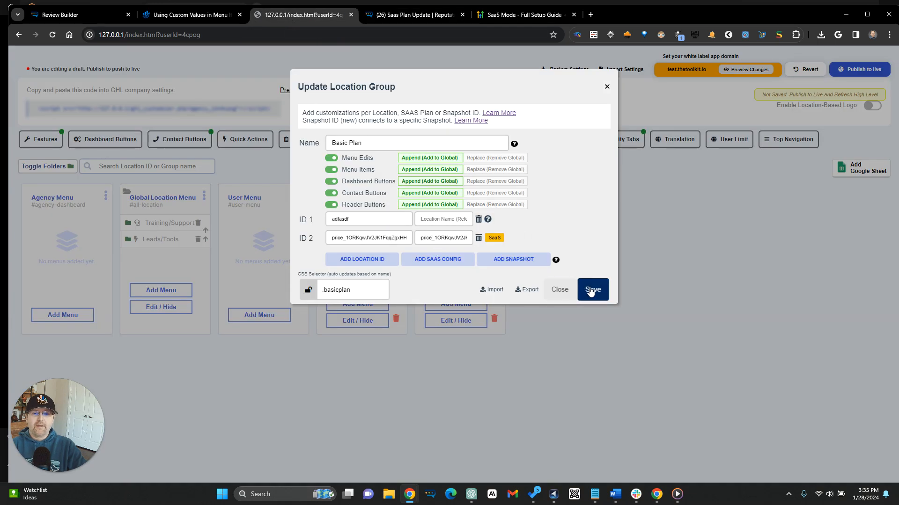
click(591, 290)
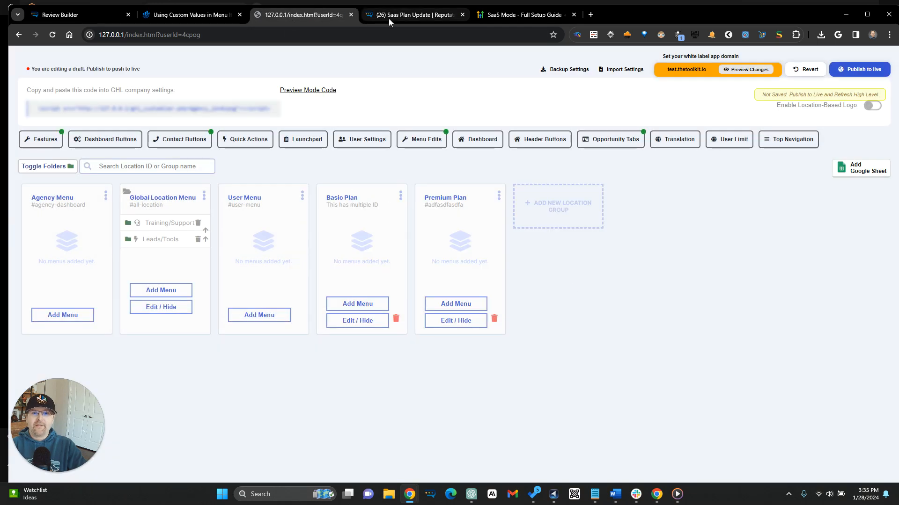
click(389, 18)
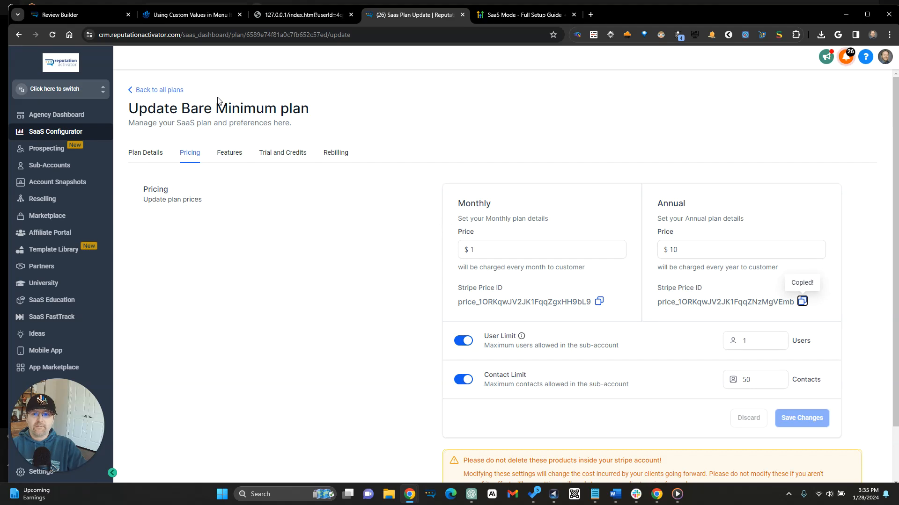
click(292, 16)
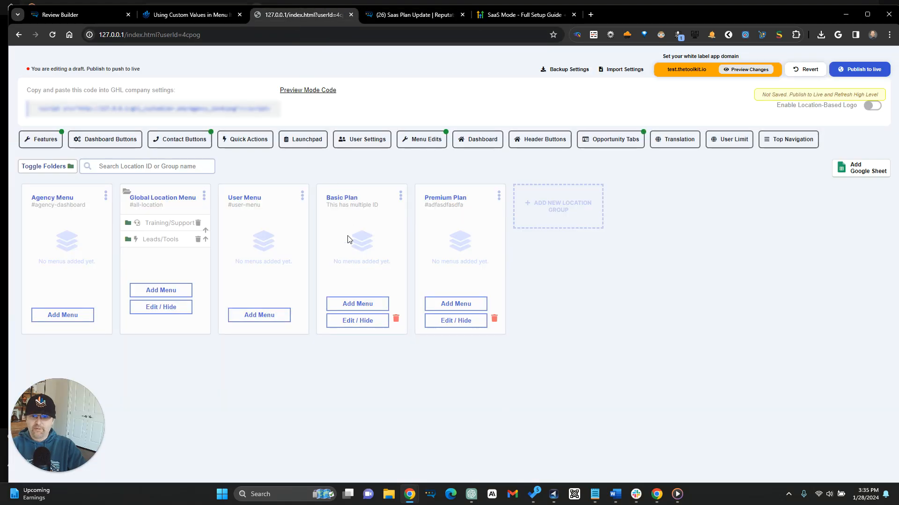
click(385, 15)
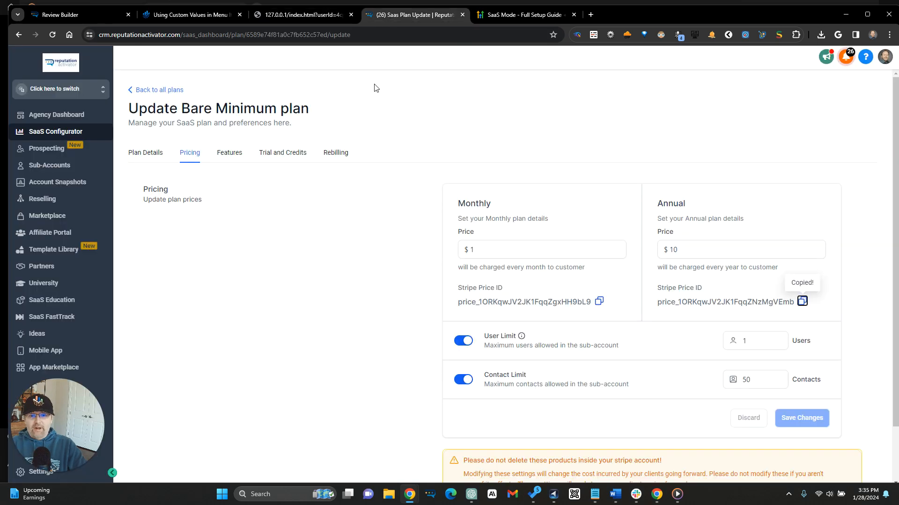
click(262, 15)
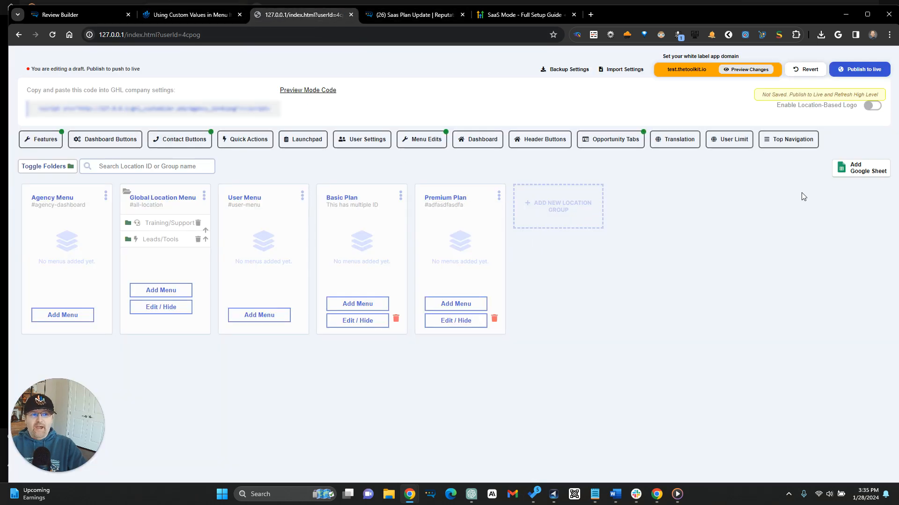
Open the example spreadsheet linked in the Add Google Sheet dialog and make a copy of it in My Drive
click(865, 170)
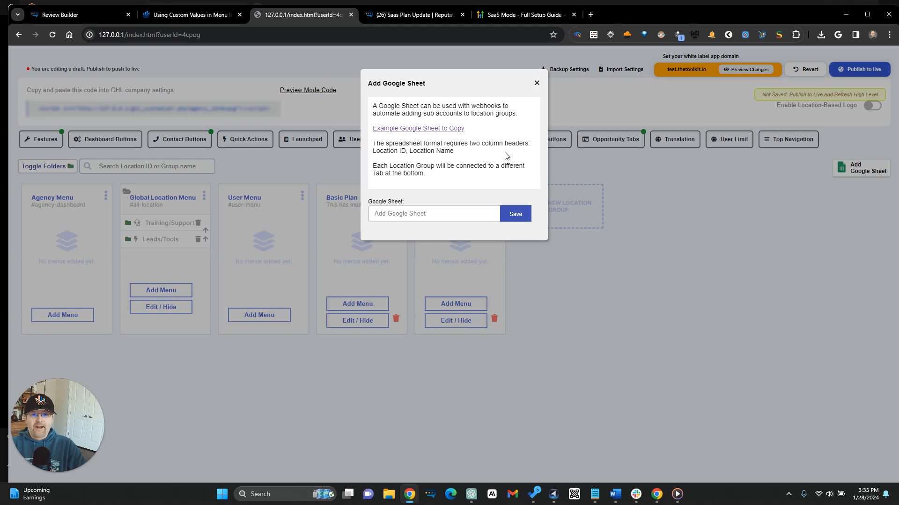
click(414, 128)
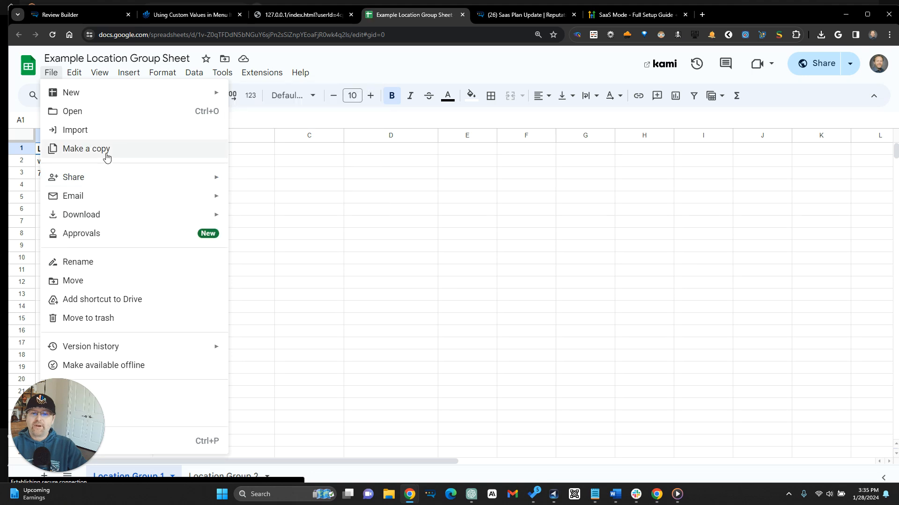
click(327, 18)
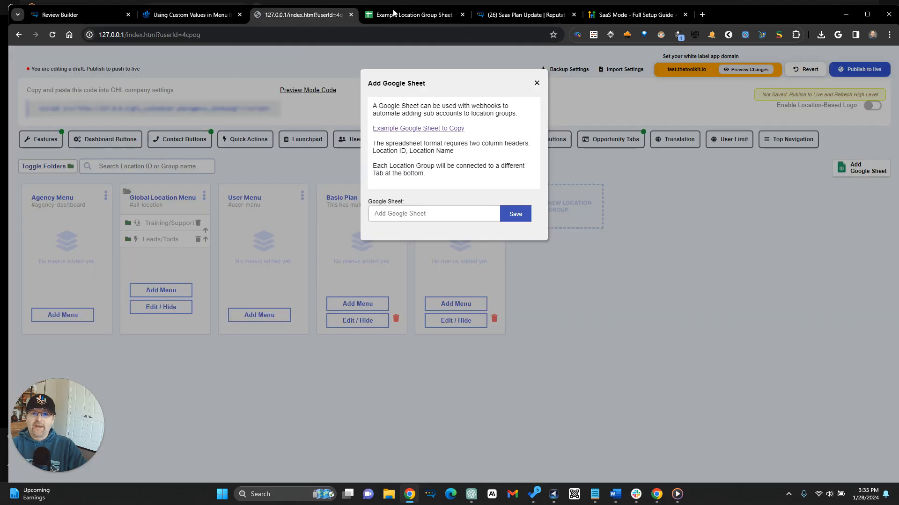
click(412, 15)
click(51, 72)
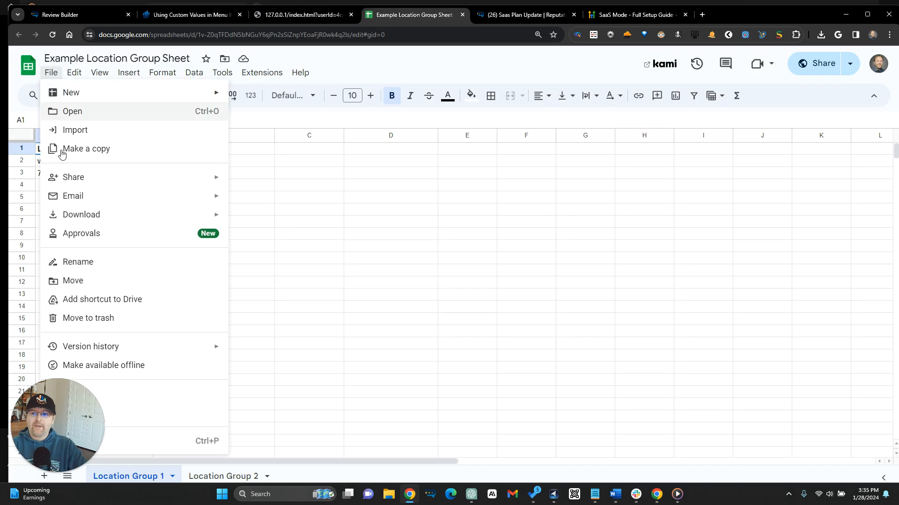
click(63, 149)
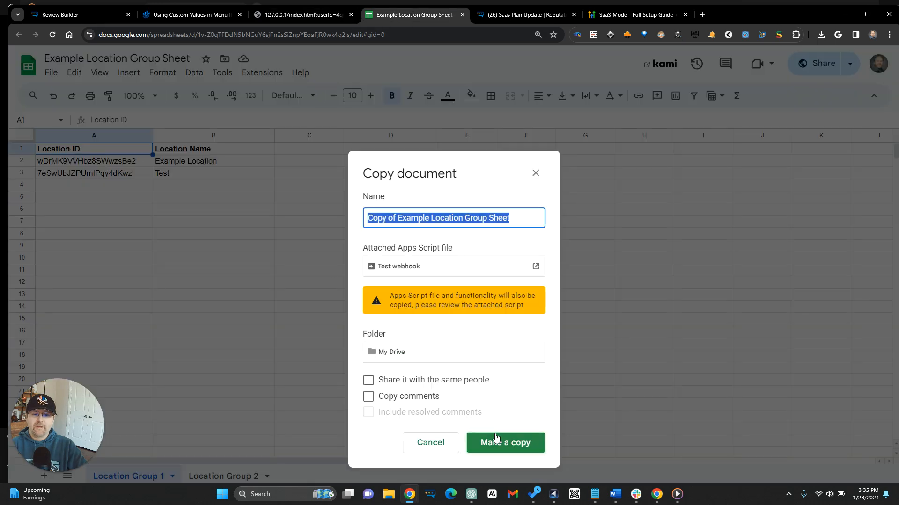
click(504, 439)
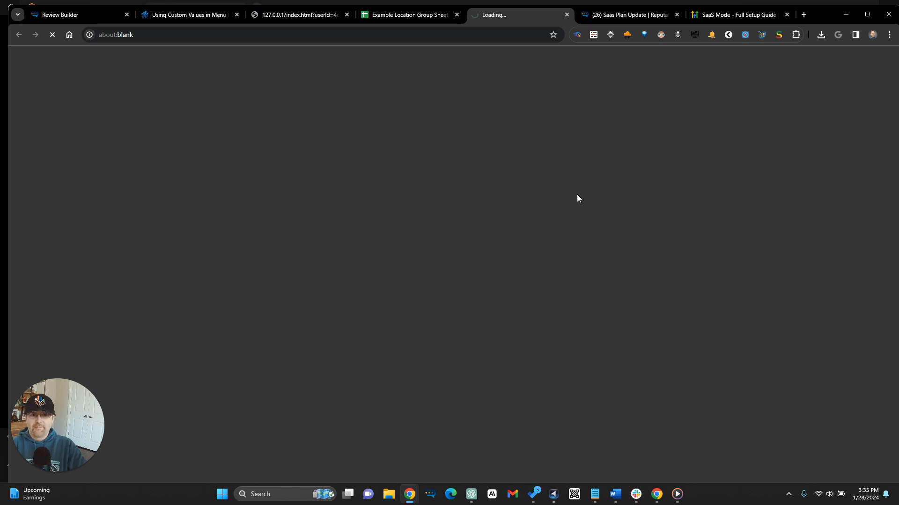
Check the general access options in the original Example Location Group Sheet's sharing settings, and close the copied spreadsheet
click(431, 15)
click(822, 68)
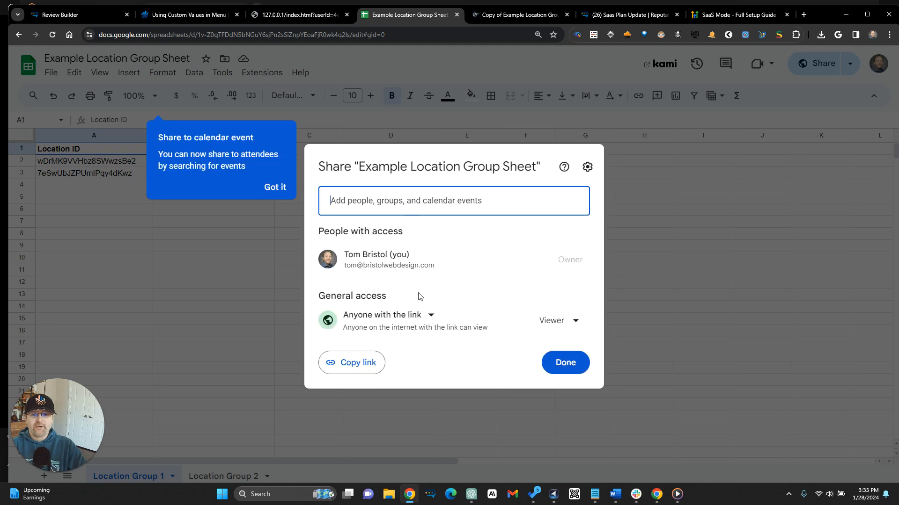
click(429, 315)
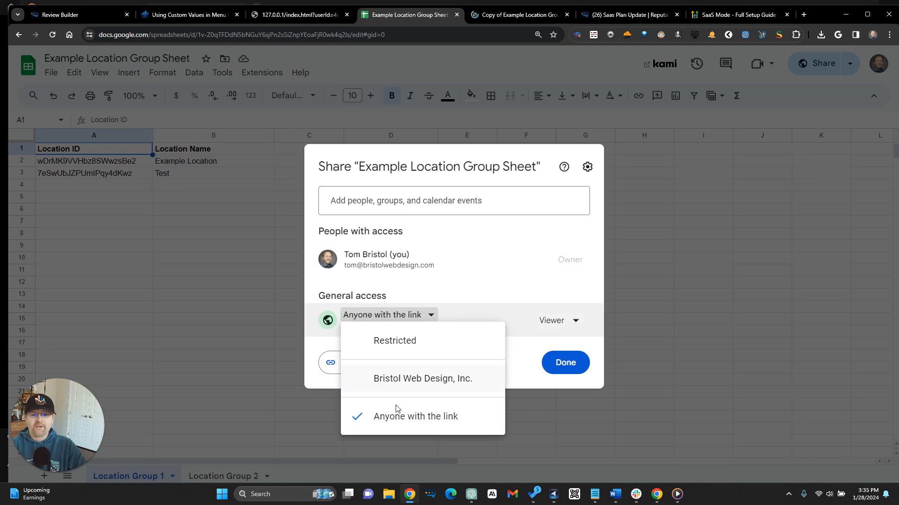
click(472, 161)
click(564, 16)
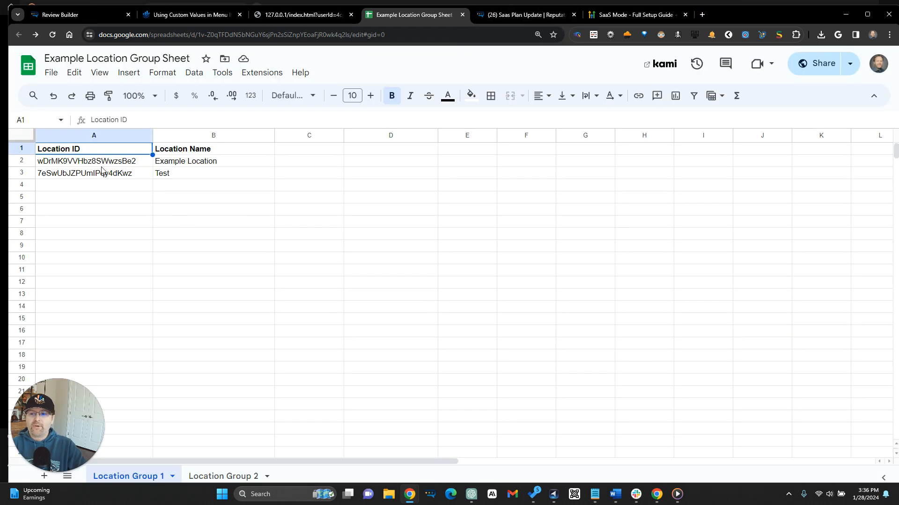
key(Down)
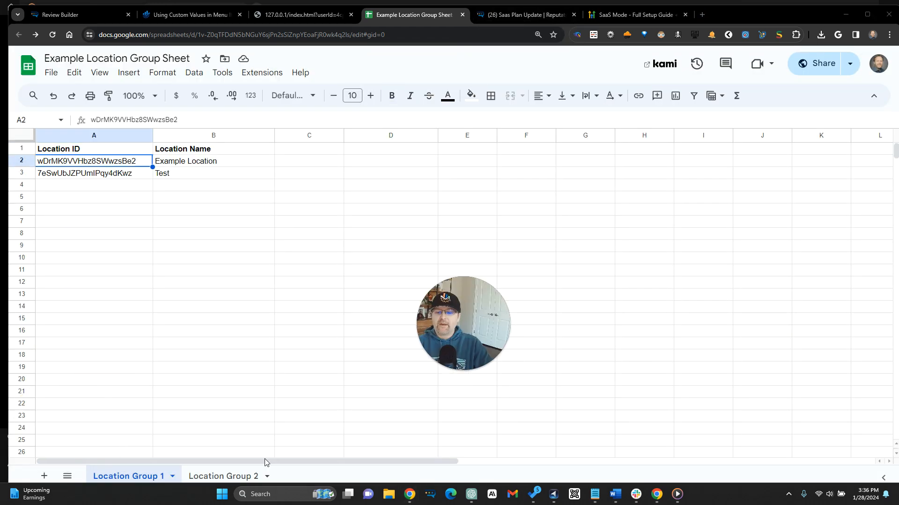
click(172, 476)
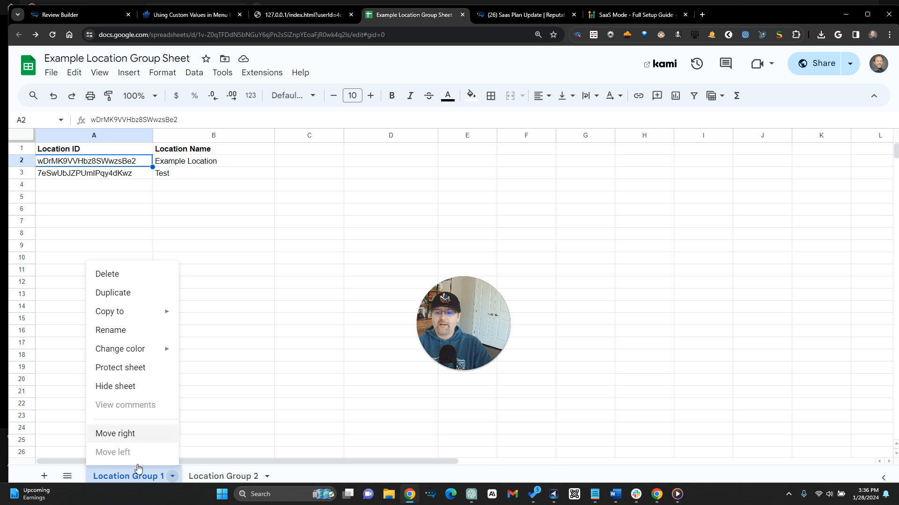
click(140, 330)
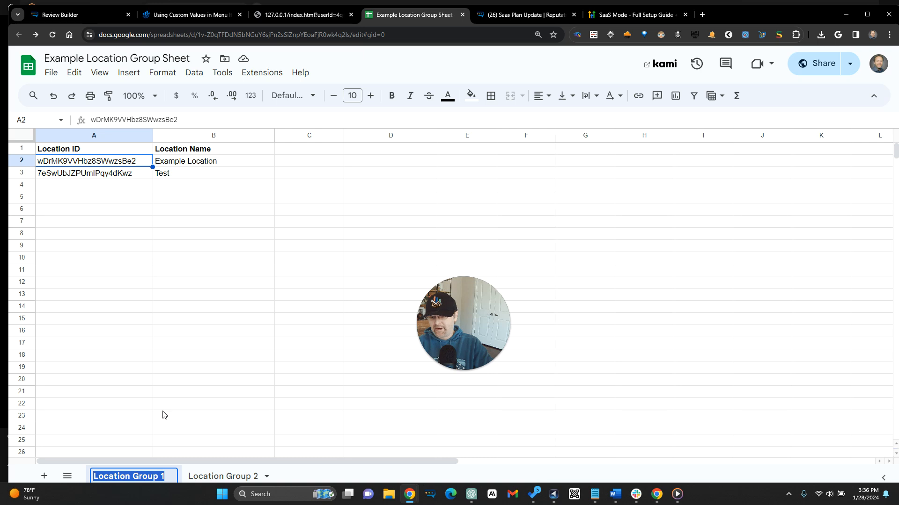
click(286, 484)
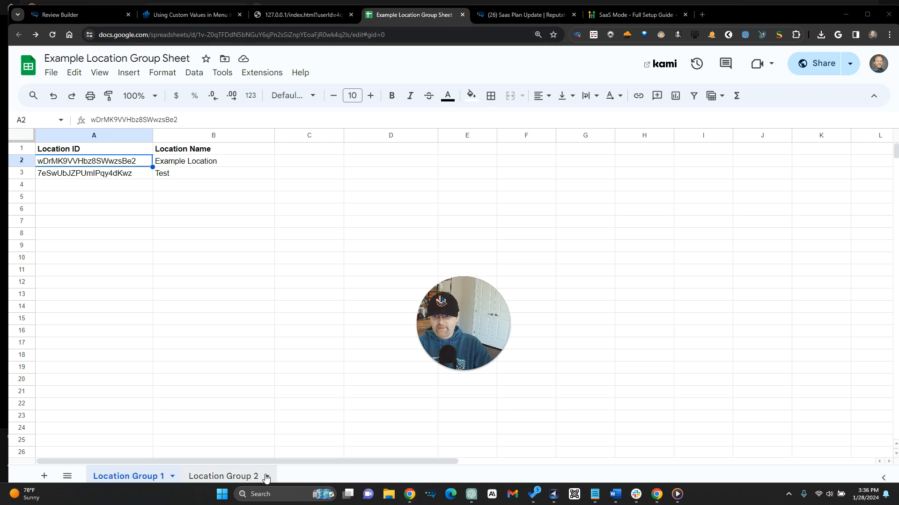
Rename the Location Group 1 sheet tab as Basic Plan
click(173, 476)
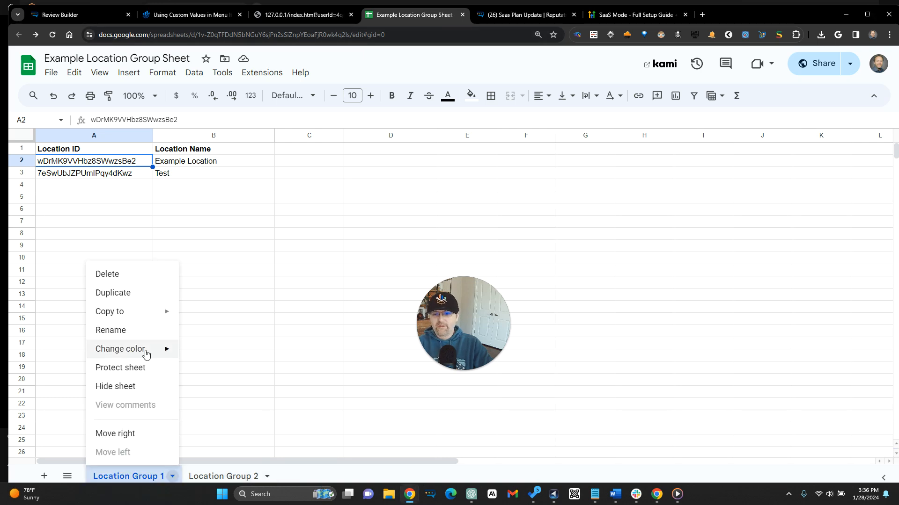
click(174, 333)
text(Basic Plan)
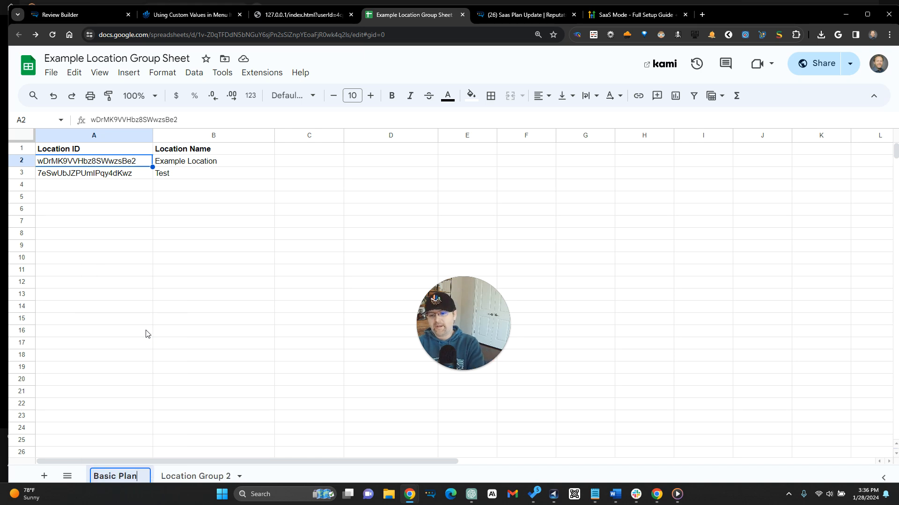
key(Return)
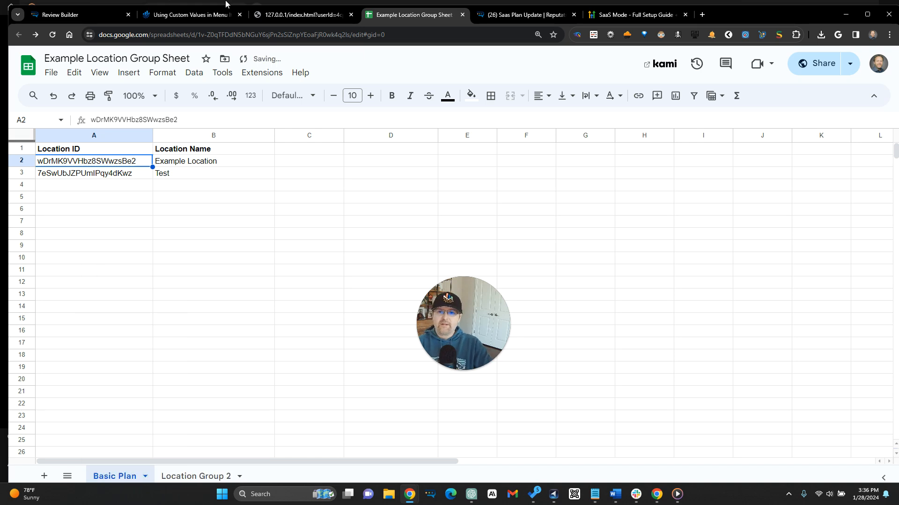
Copy the Example Location Group Sheet's URL into the customizer's Google Sheet field, save it and close the dialog
click(286, 15)
click(386, 16)
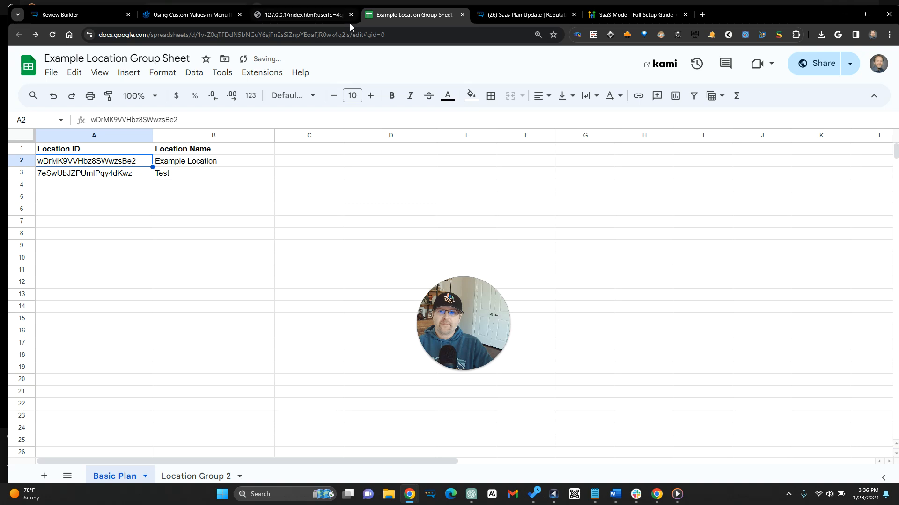
click(343, 34)
key(ctrl+c)
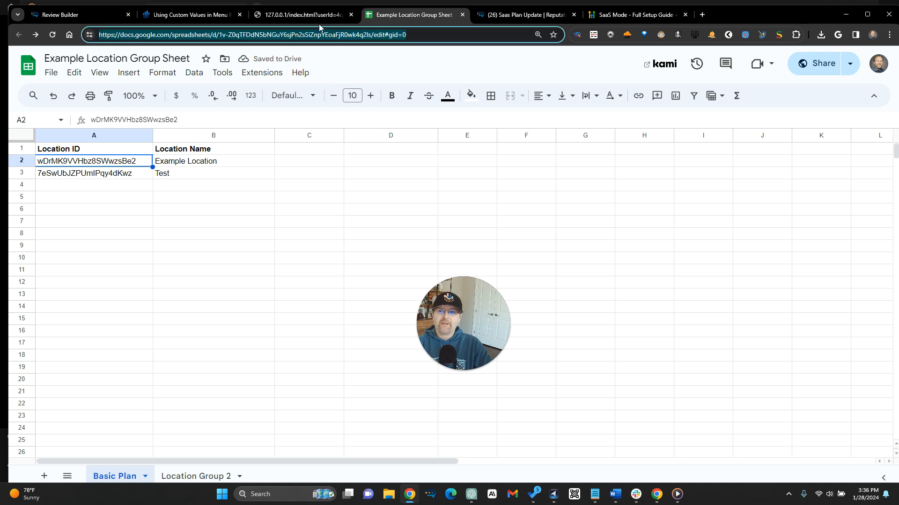
click(299, 14)
key(ctrl+v)
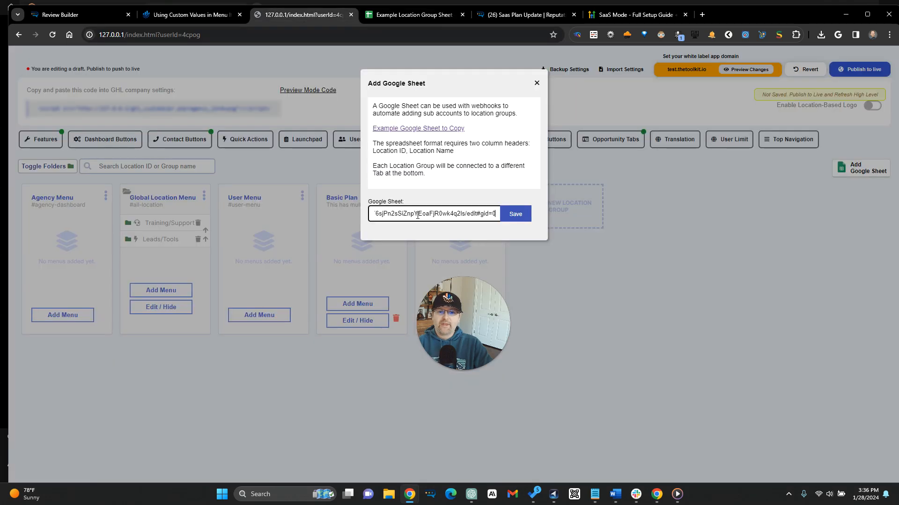
click(512, 218)
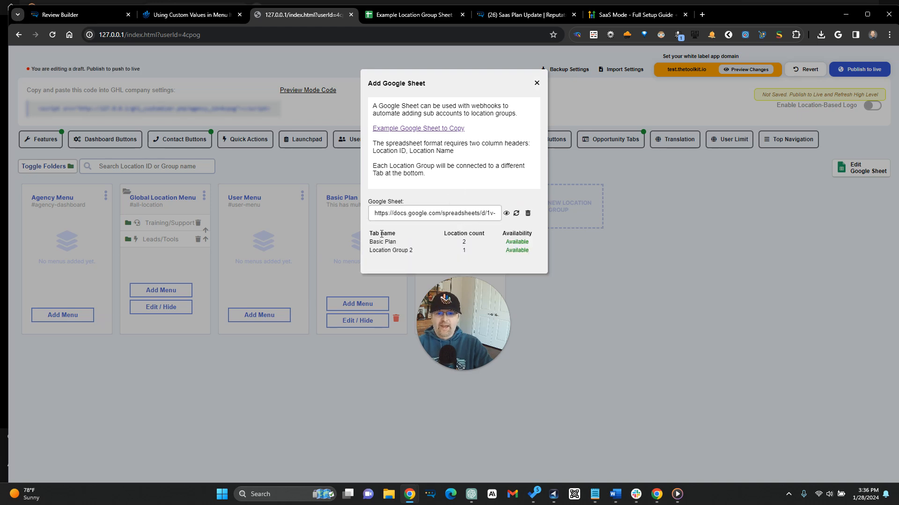
drag(372, 242, 398, 243)
click(469, 243)
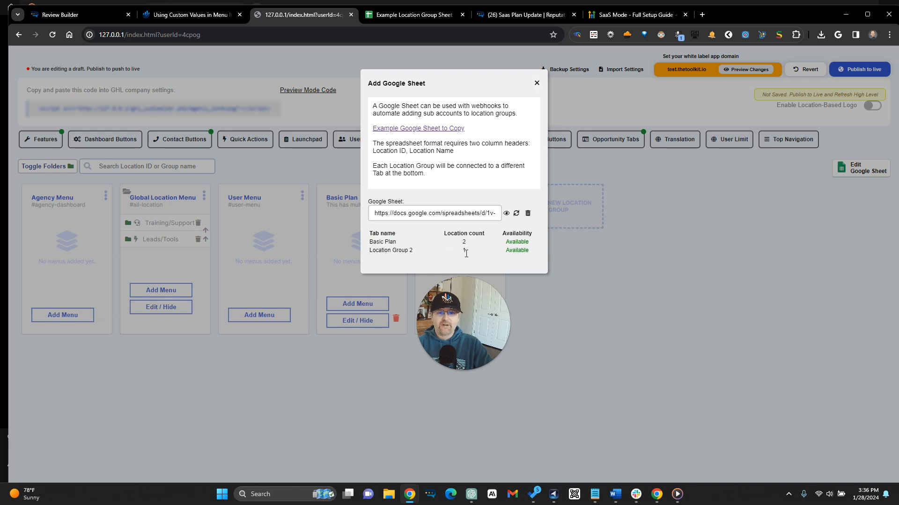
click(537, 84)
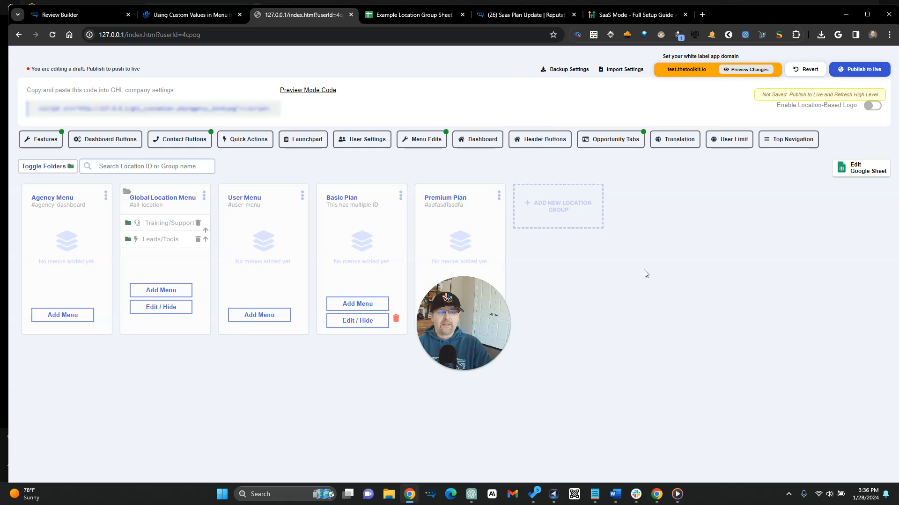
Connect the Basic Plan location group to the Basic Plan sheet tab, save the group and check the tab's availability in the Google Sheet settings
click(338, 200)
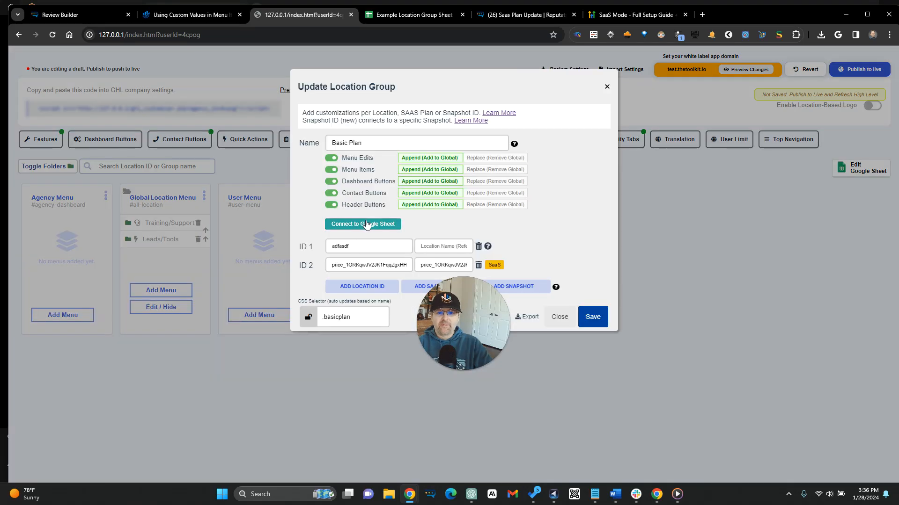
click(366, 224)
click(373, 241)
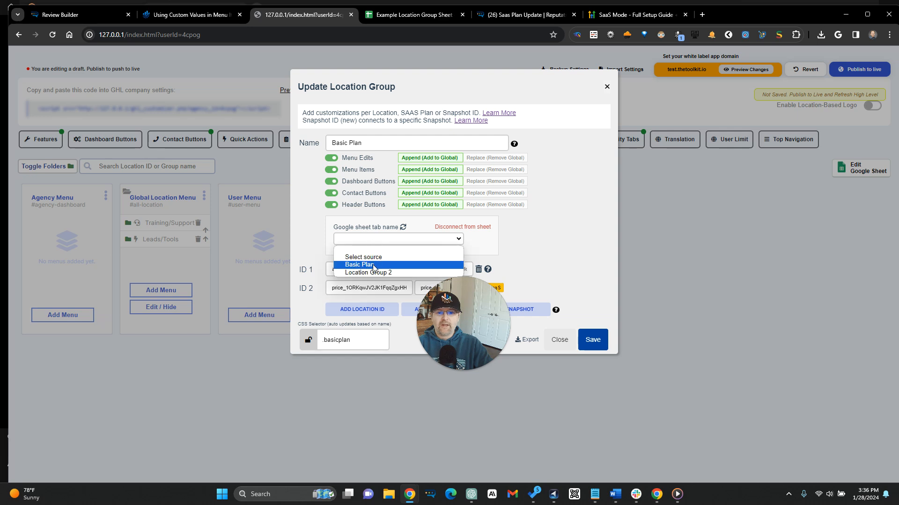
click(358, 264)
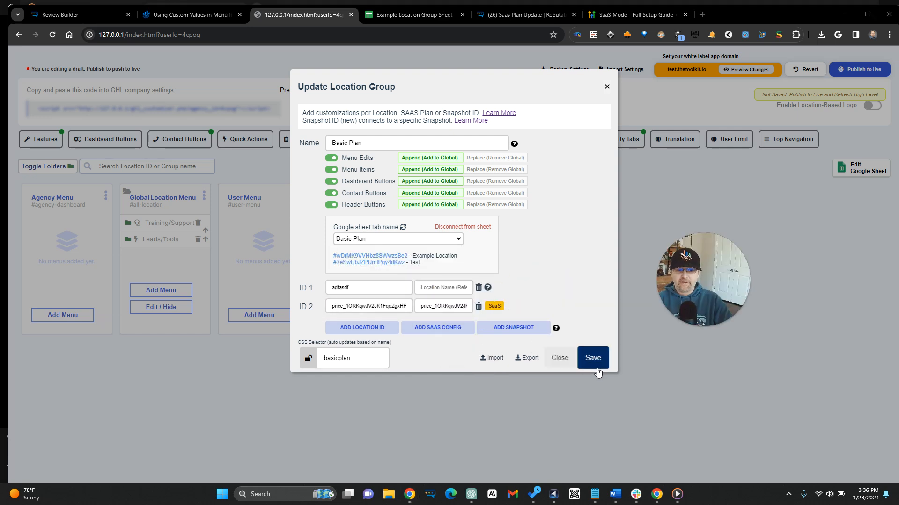
click(595, 361)
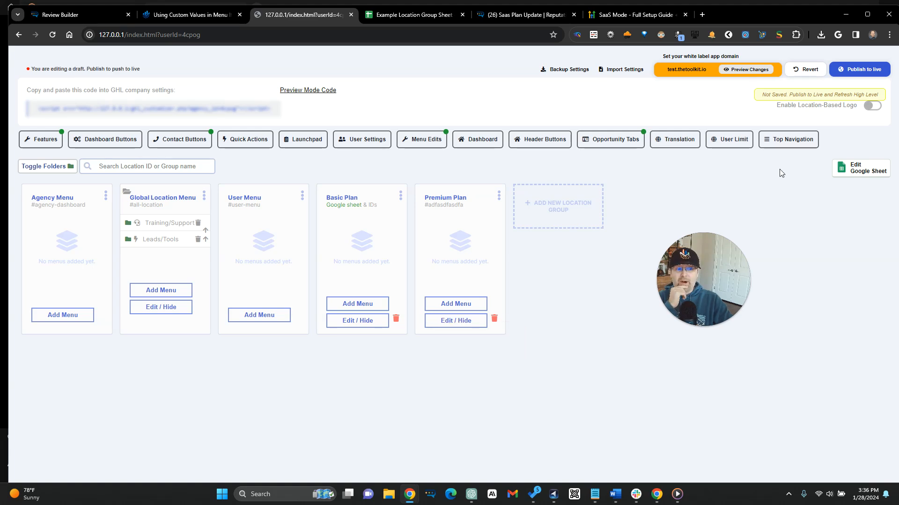
click(856, 173)
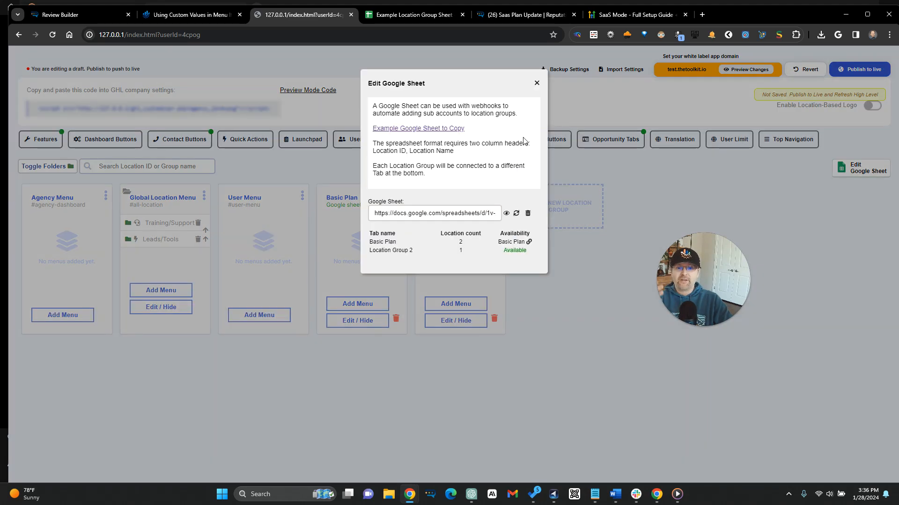
click(536, 83)
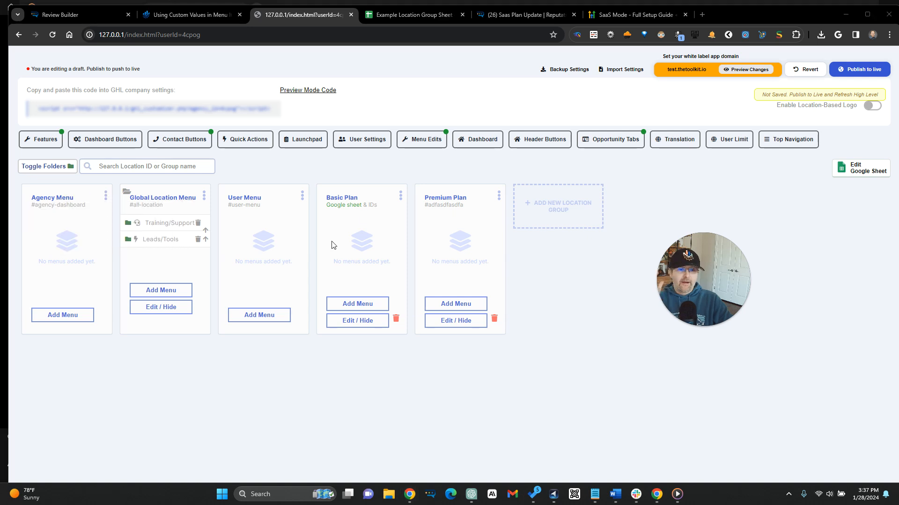
Add a snapshot row to the Basic Plan group and copy the ID of the imported Demo Account Snapshot with Conversations
click(347, 198)
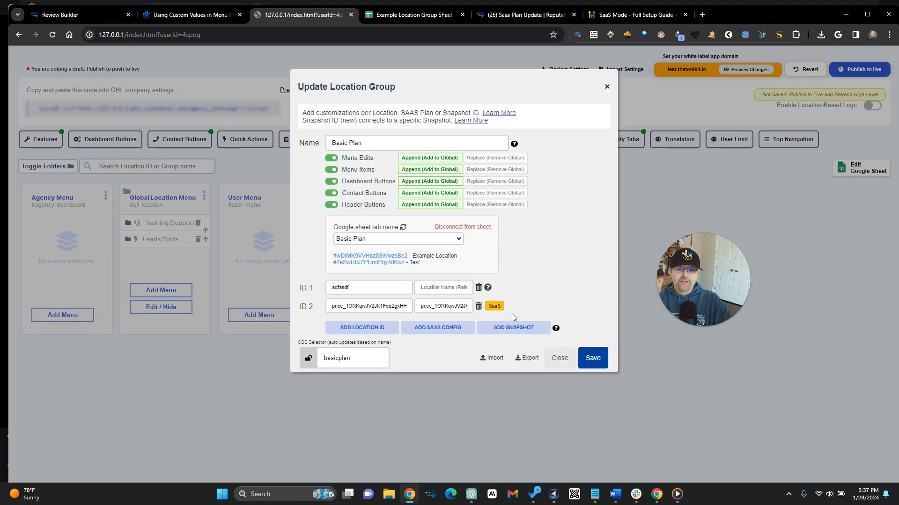
click(514, 329)
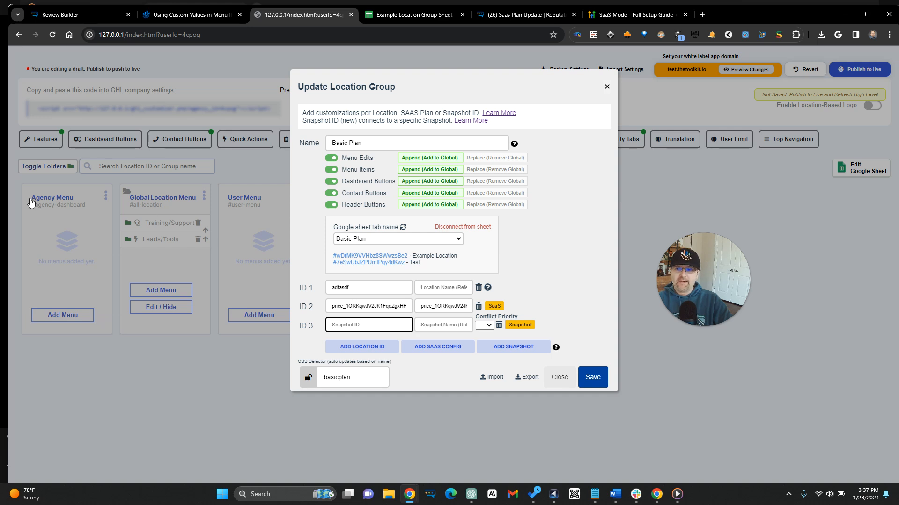
key(ctrl+Tab)
key(ctrl+Tab)
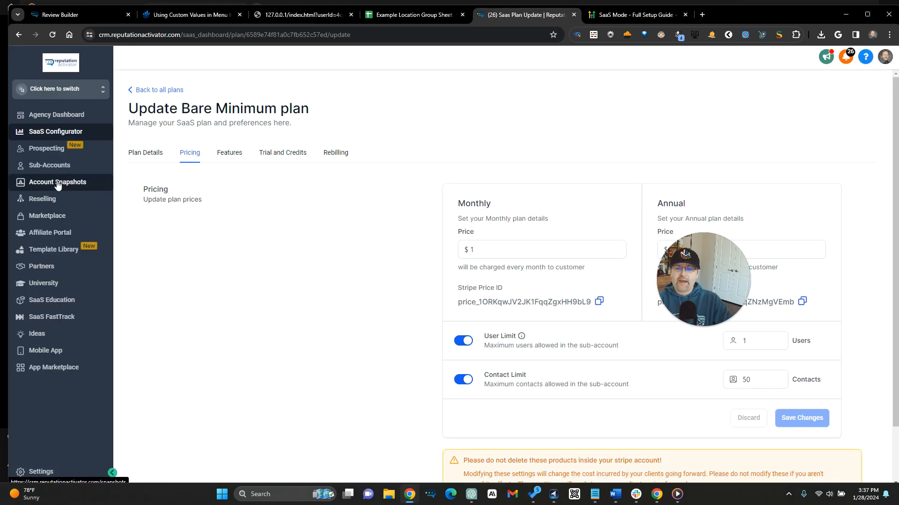
click(58, 184)
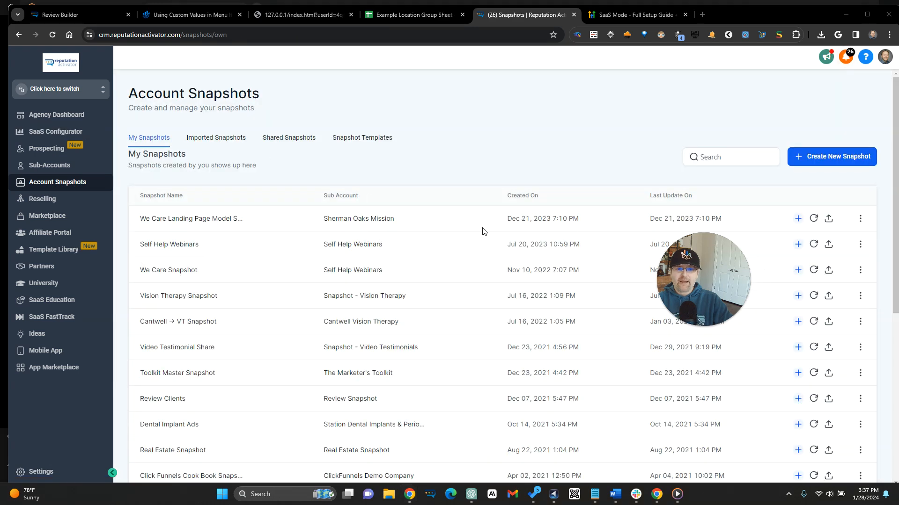
click(186, 141)
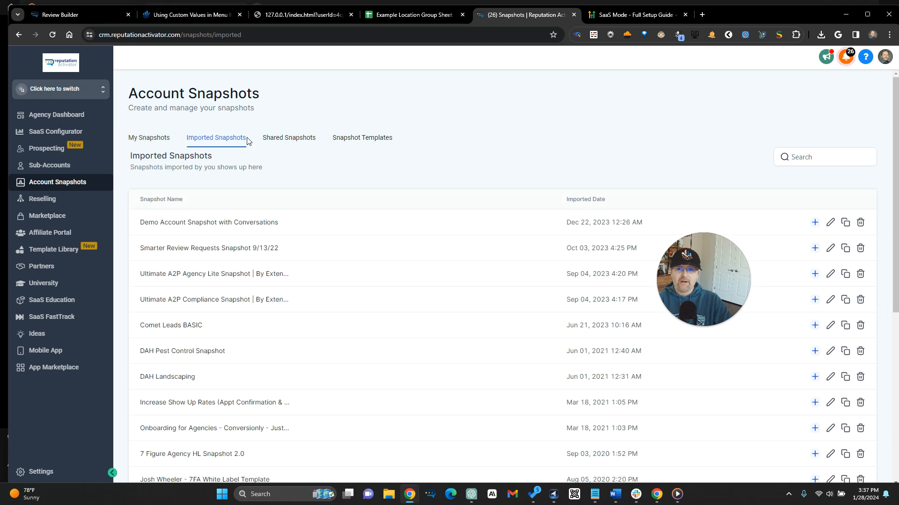
click(844, 224)
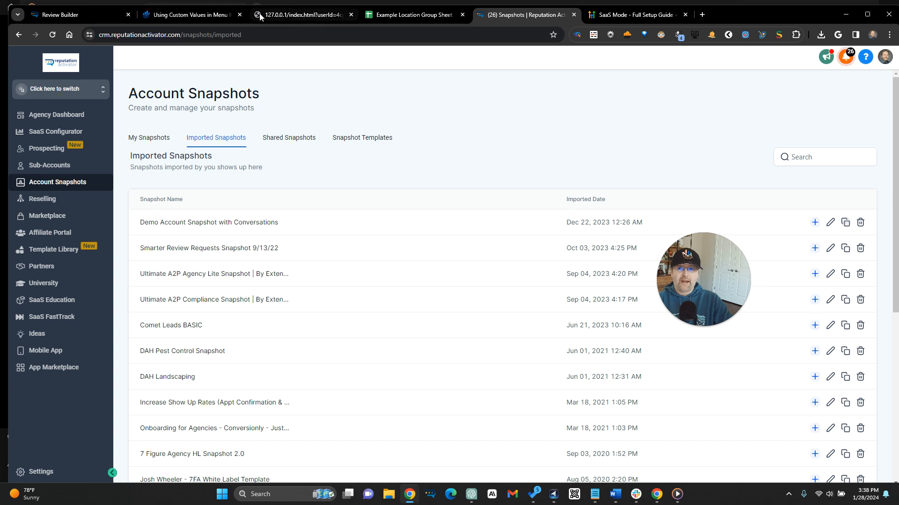
Paste the copied ID into the Basic Plan group's snapshot row, name the snapshot Test and save the group
click(282, 13)
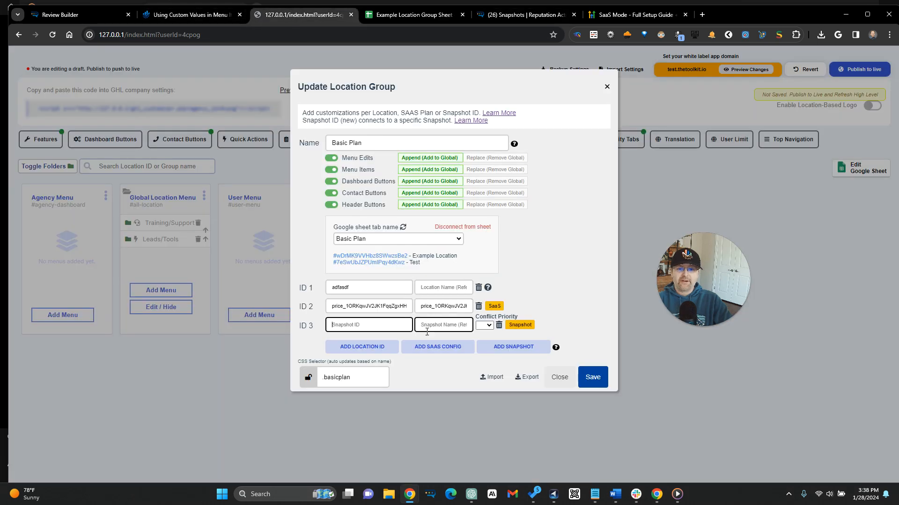
key(ctrl+v)
click(432, 329)
text(Test)
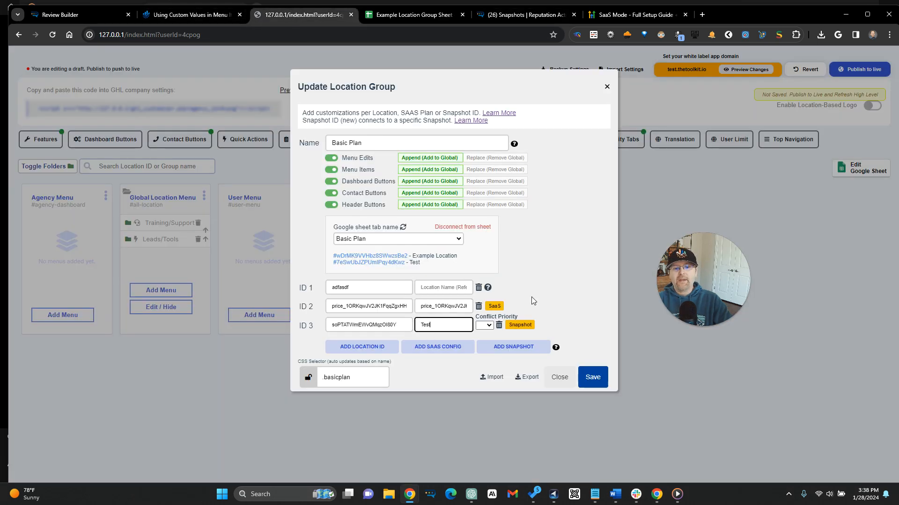
click(484, 326)
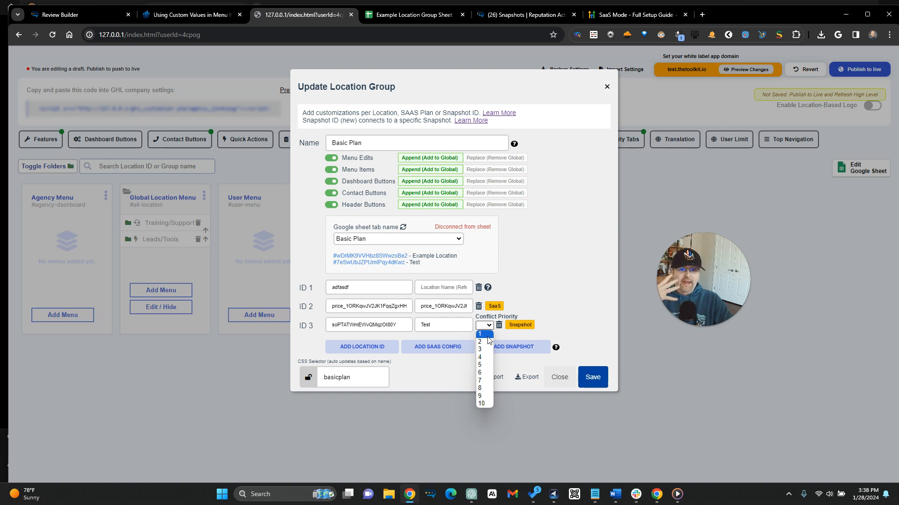
click(557, 312)
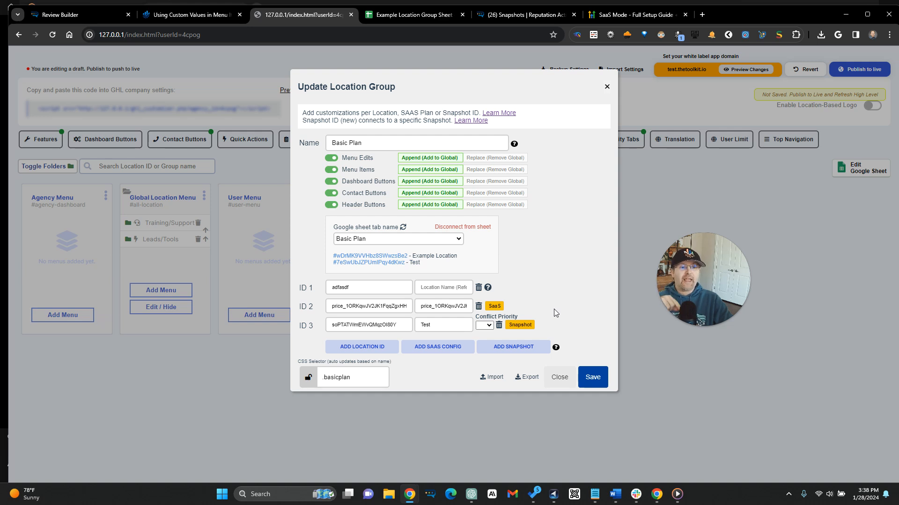
click(592, 378)
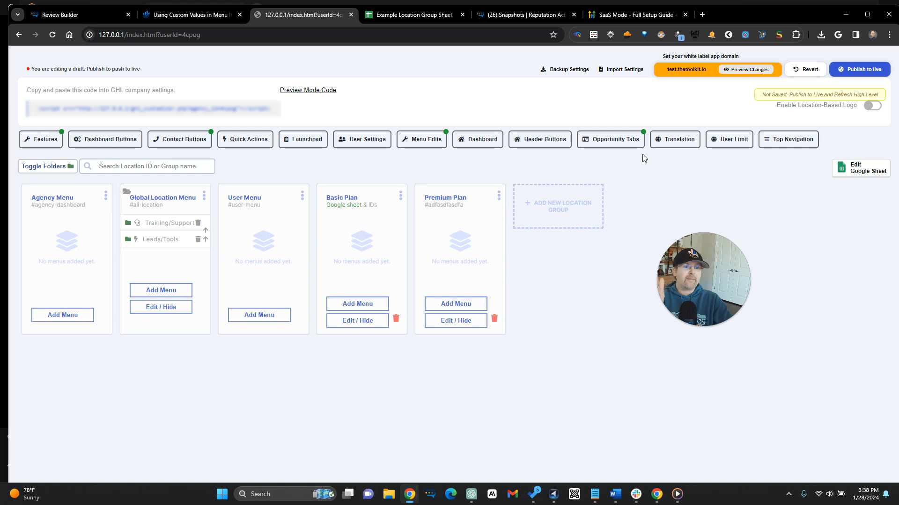
Reopen the Basic Plan group and set the Test snapshot's conflict priority to 1
click(348, 197)
click(484, 325)
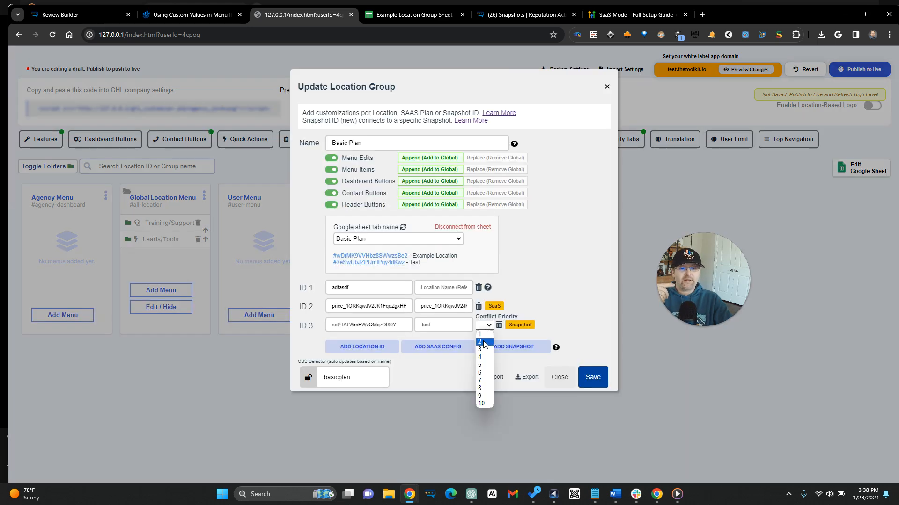
click(484, 335)
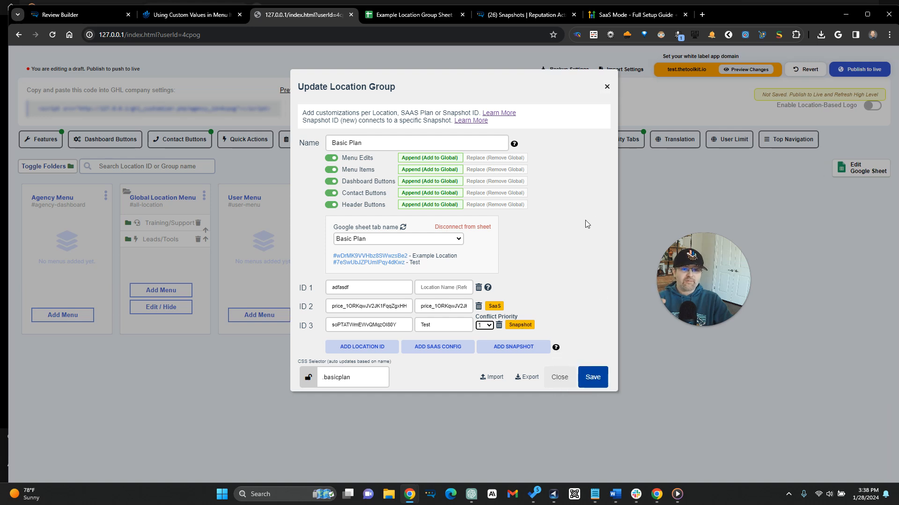
Review the conflict priority options for the Test snapshot in the Basic Plan group
click(484, 325)
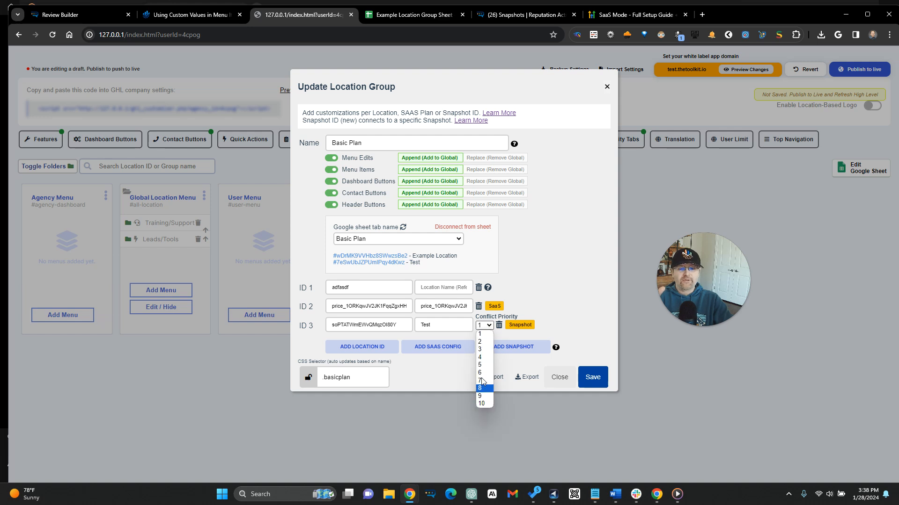
click(563, 302)
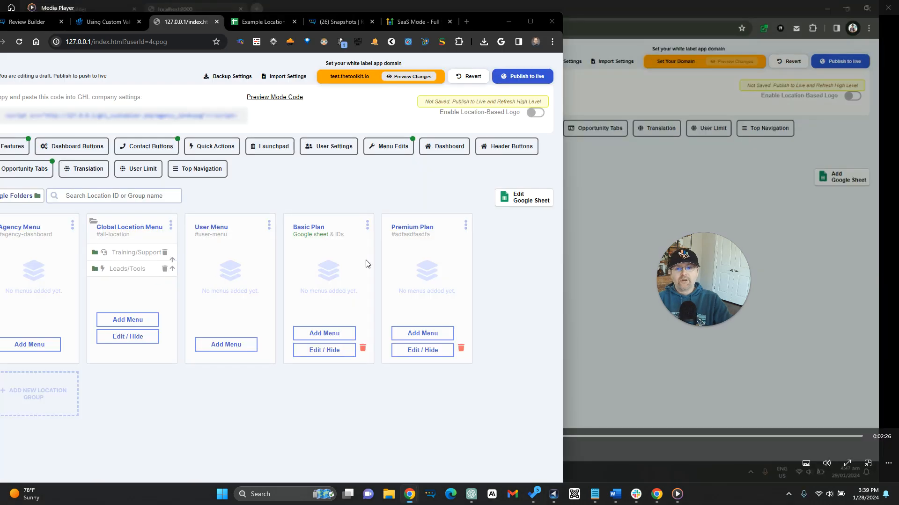
Try adding a second location ID row with adf to the Premium Plan group
click(402, 228)
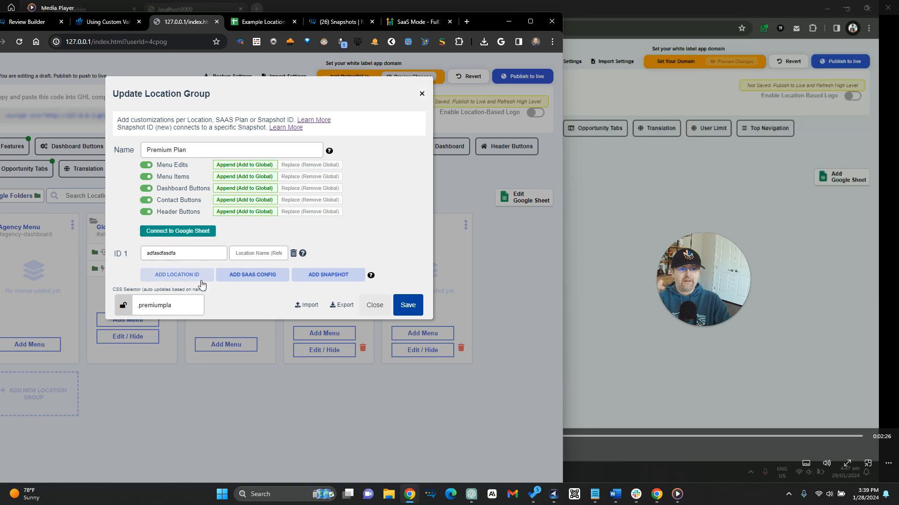
click(200, 280)
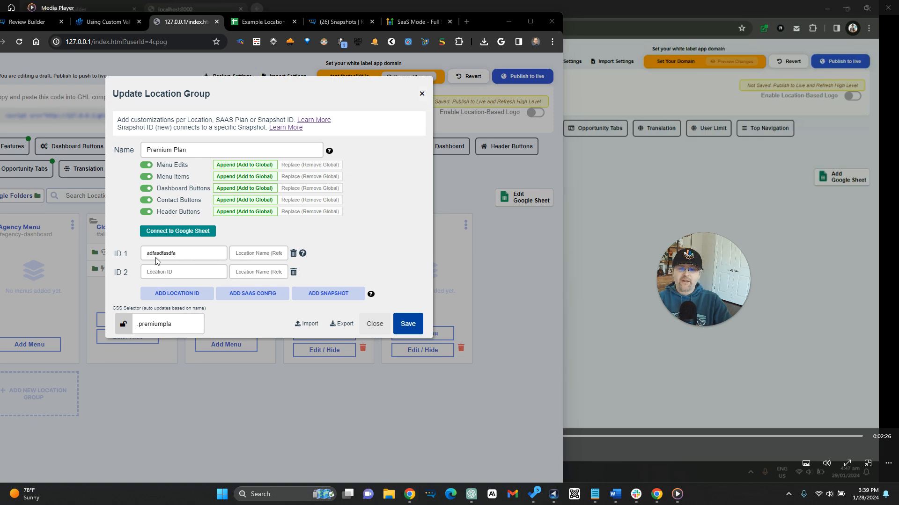
click(198, 273)
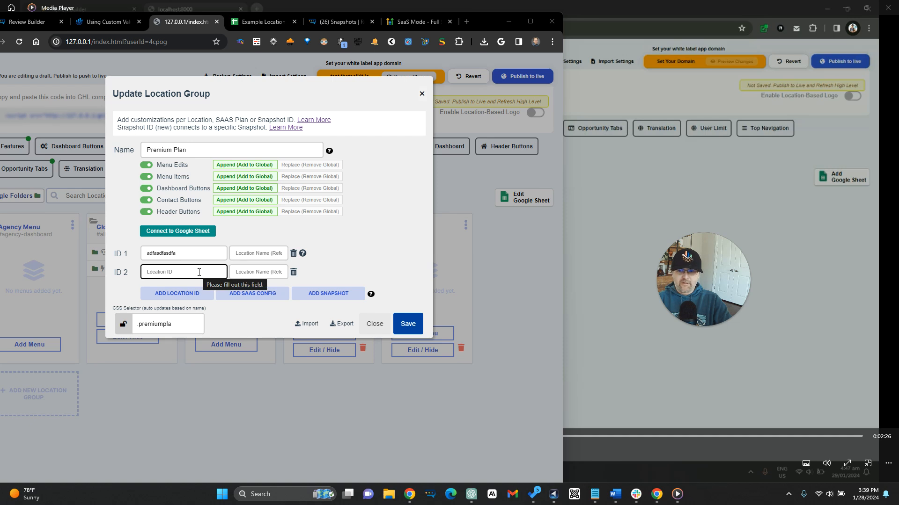
text(adf)
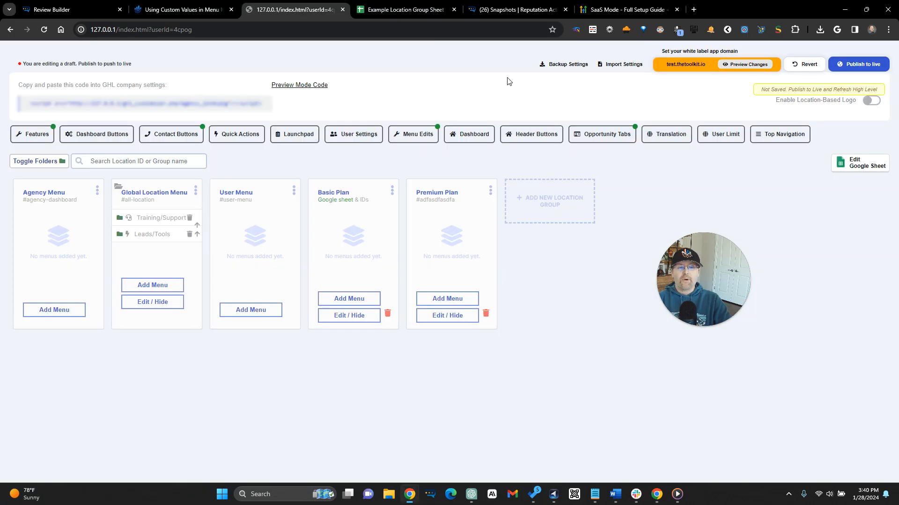
Open the SaaS Mode setup guide and examine its section on configuring SaaS plans
click(611, 15)
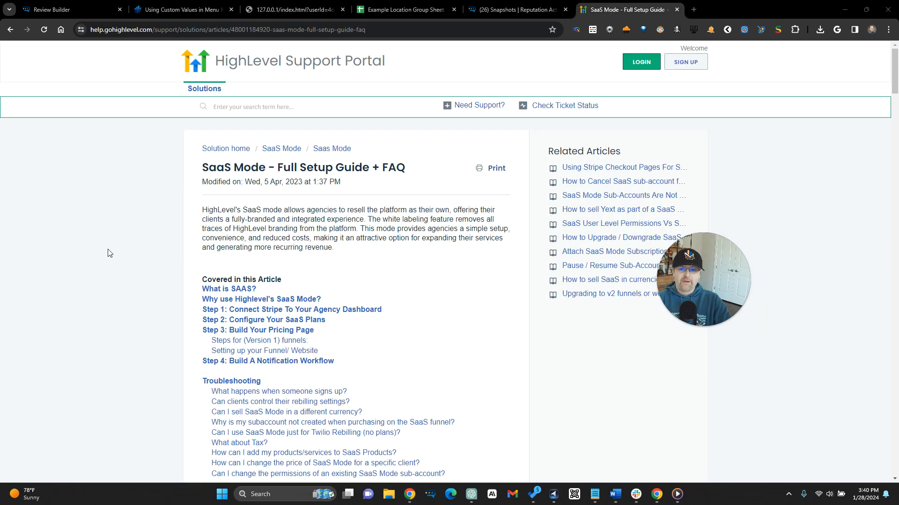
click(339, 31)
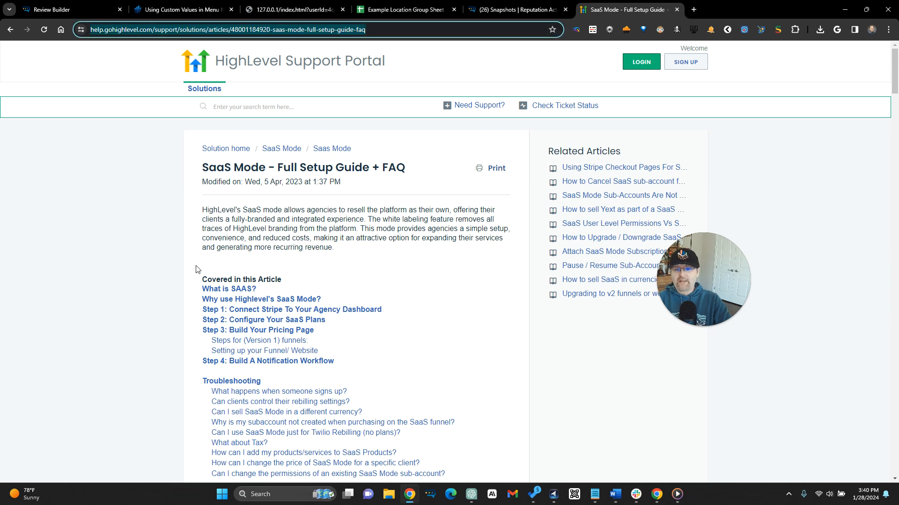
scroll(196, 270, down, 15)
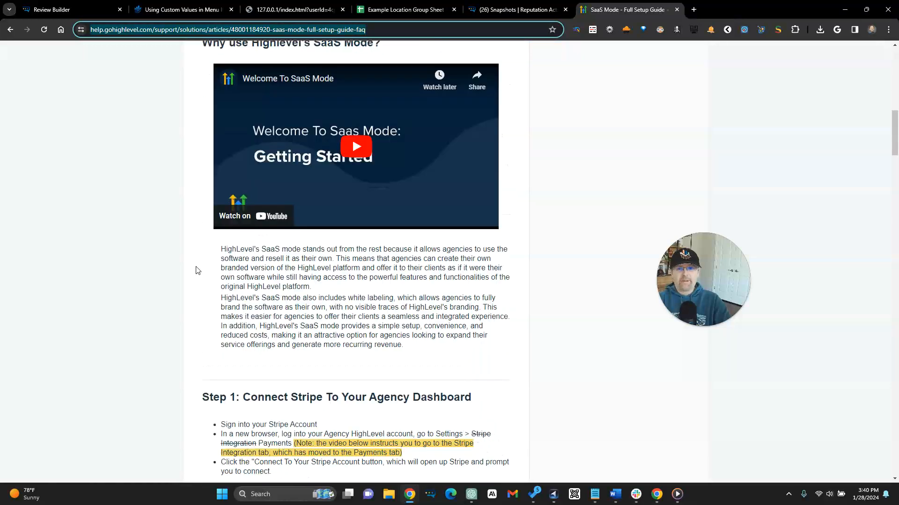
scroll(196, 271, down, 10)
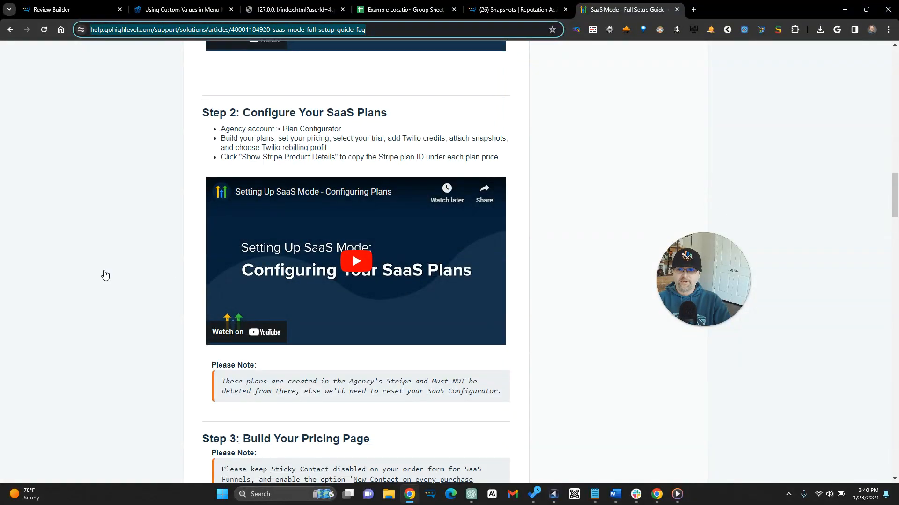
Set the Intake Form contact button's view type to Open in App Inside Modal Window (iFrame) and save it
key(ctrl+3)
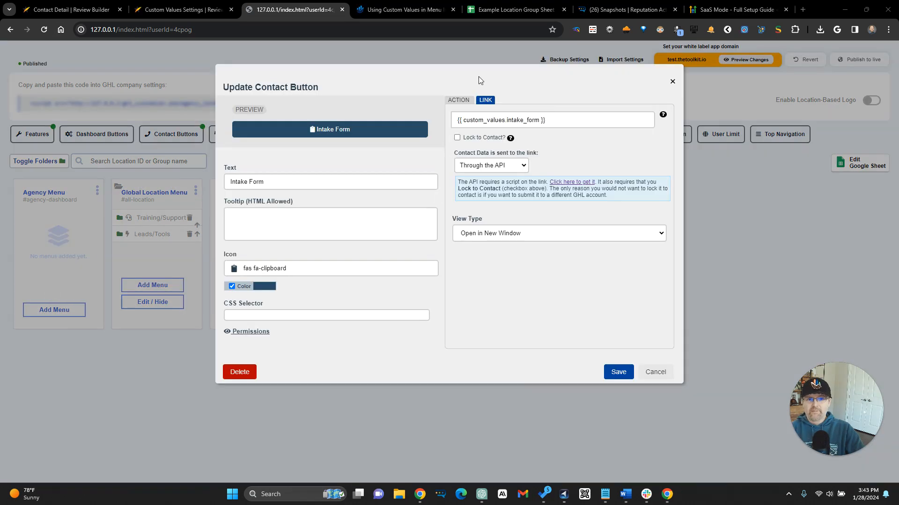
click(484, 125)
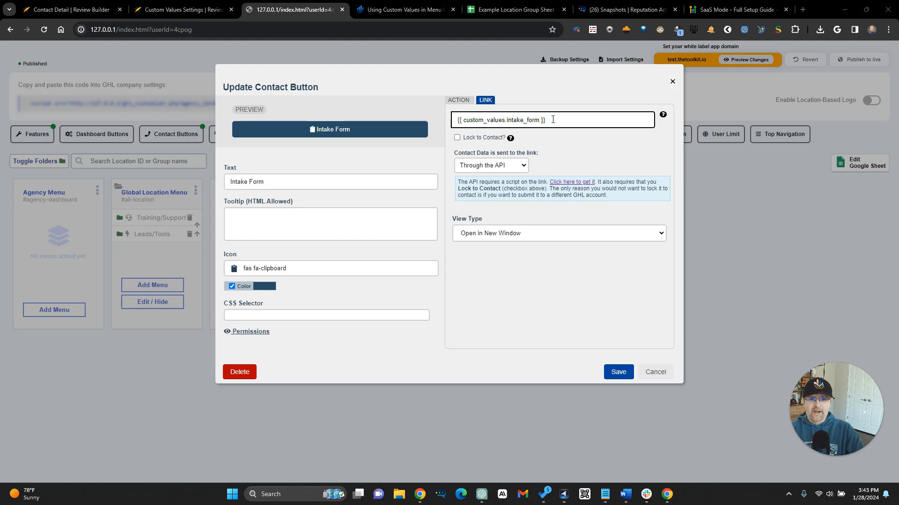
click(544, 241)
click(545, 234)
click(546, 234)
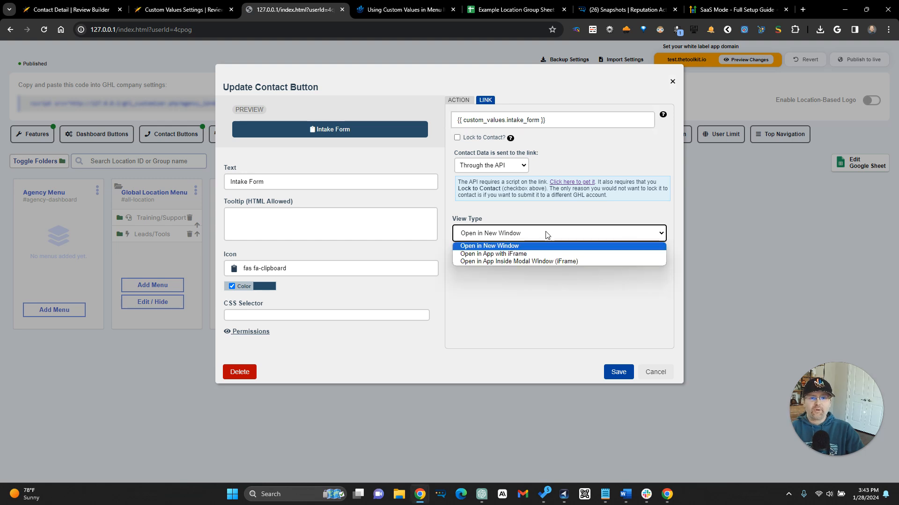
click(546, 260)
click(615, 373)
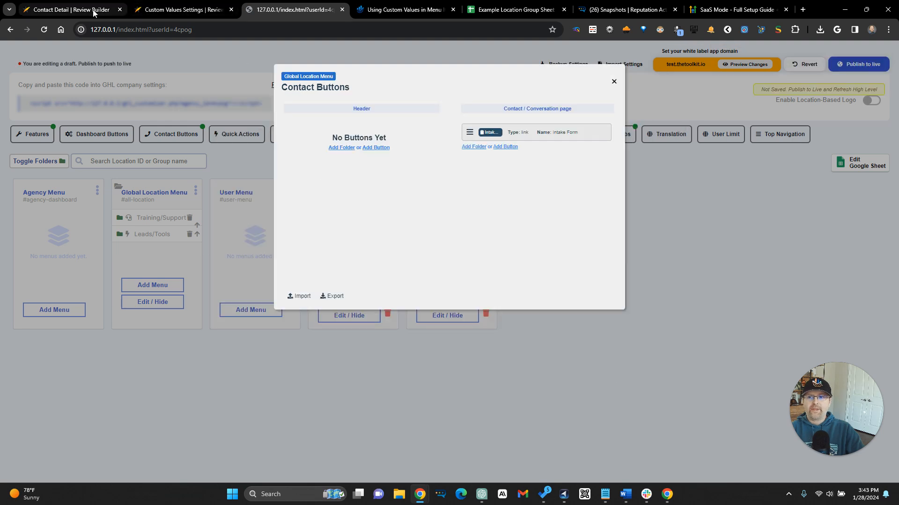
Test the Intake Form button on the sample contact's page and close the form page it opens
click(94, 11)
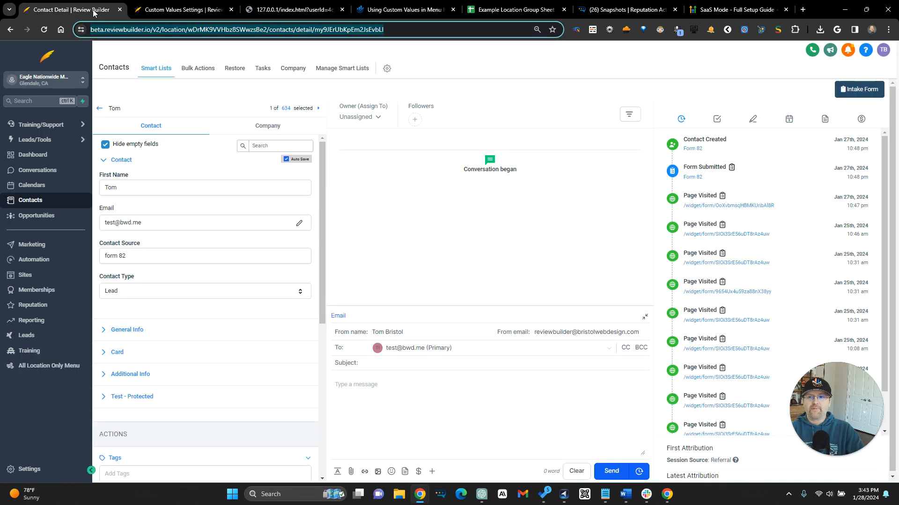
click(858, 96)
click(859, 96)
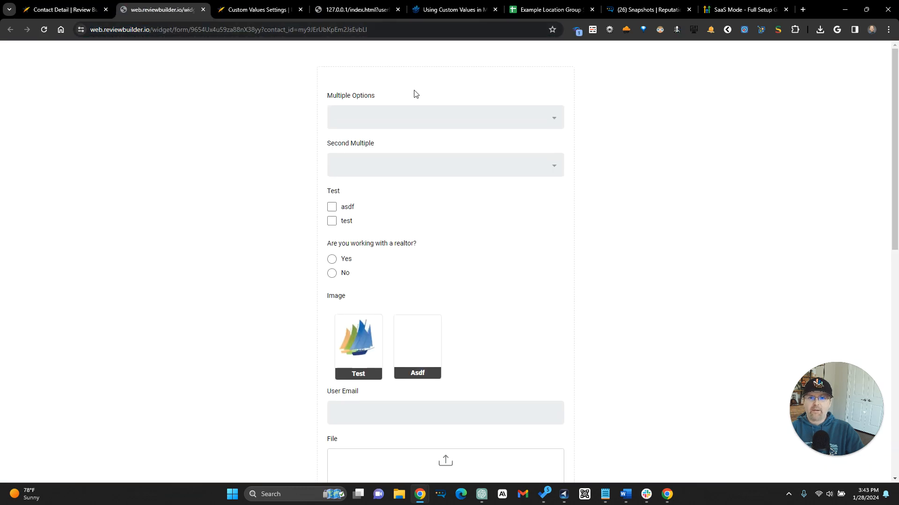
click(203, 10)
Reopen the Intake Form contact button in the customizer, save it and publish the changes to live
click(246, 10)
click(486, 136)
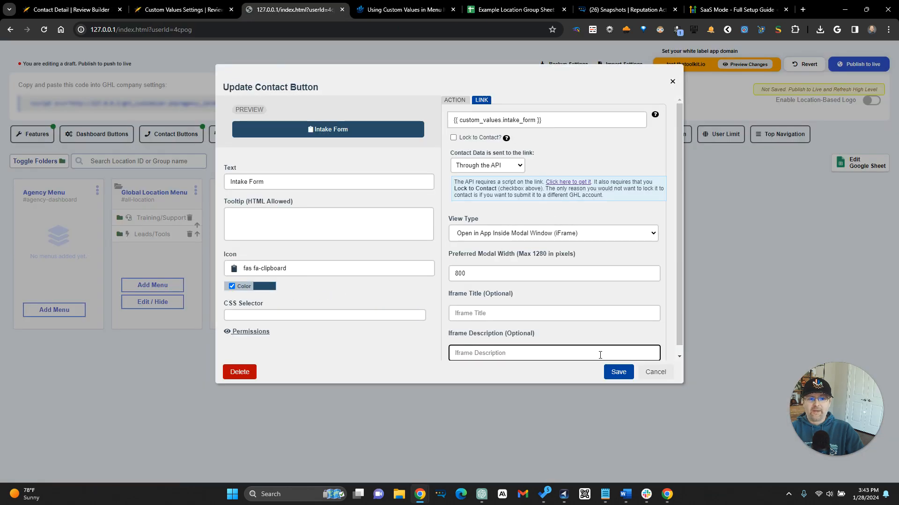
click(618, 372)
click(614, 81)
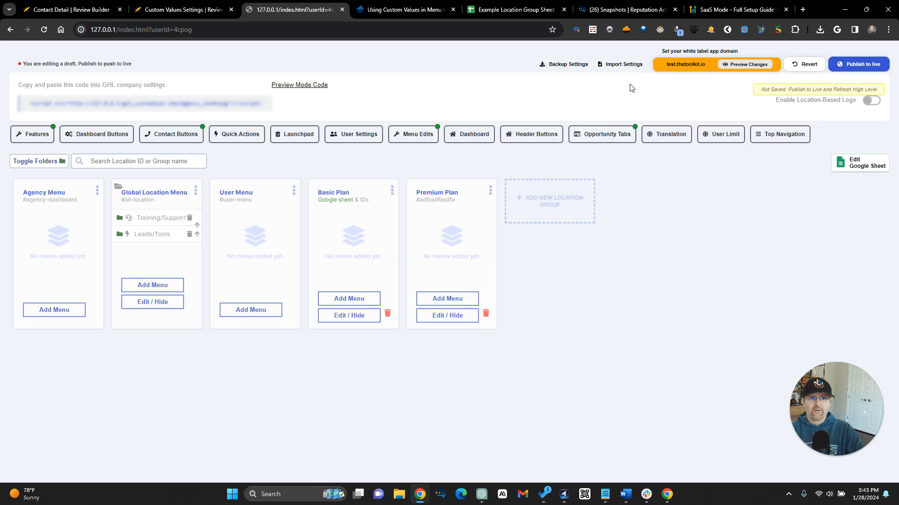
click(880, 66)
Open the Intake Form contact button's settings and review the modal width, iframe title and description options
click(494, 176)
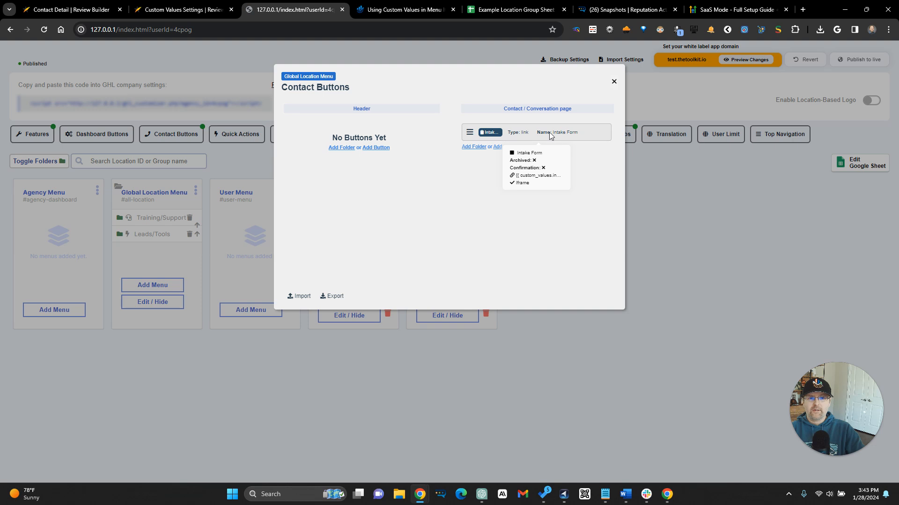
click(551, 136)
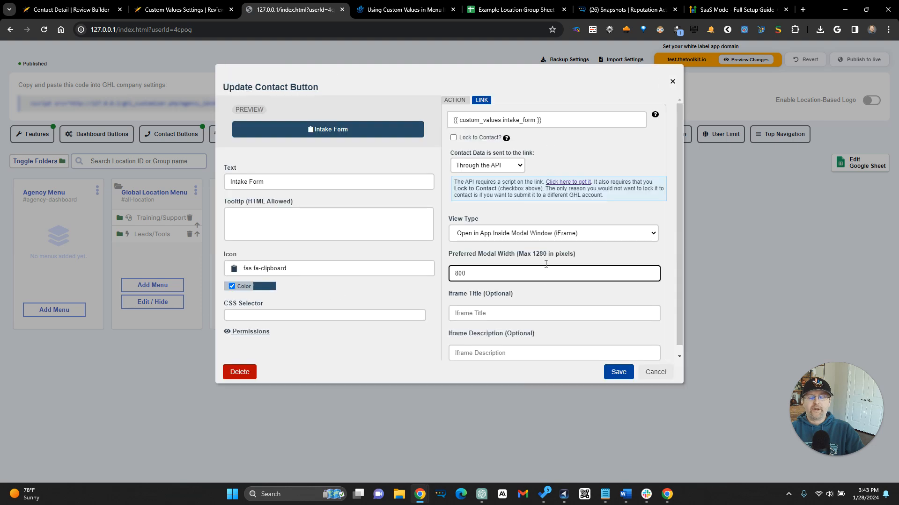
scroll(543, 280, down, 1)
Open the Intake Form from the sample contact's page and check the form's fields through to the Submit button
click(132, 9)
click(78, 14)
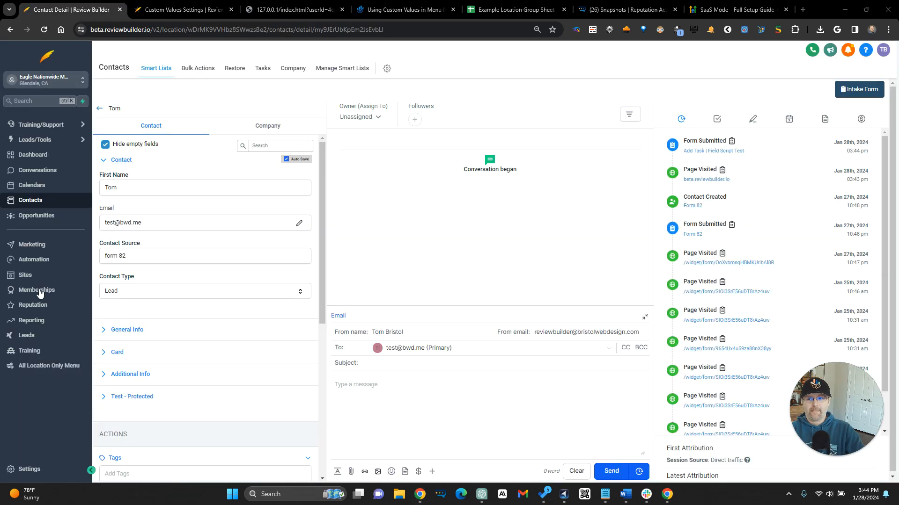
click(859, 89)
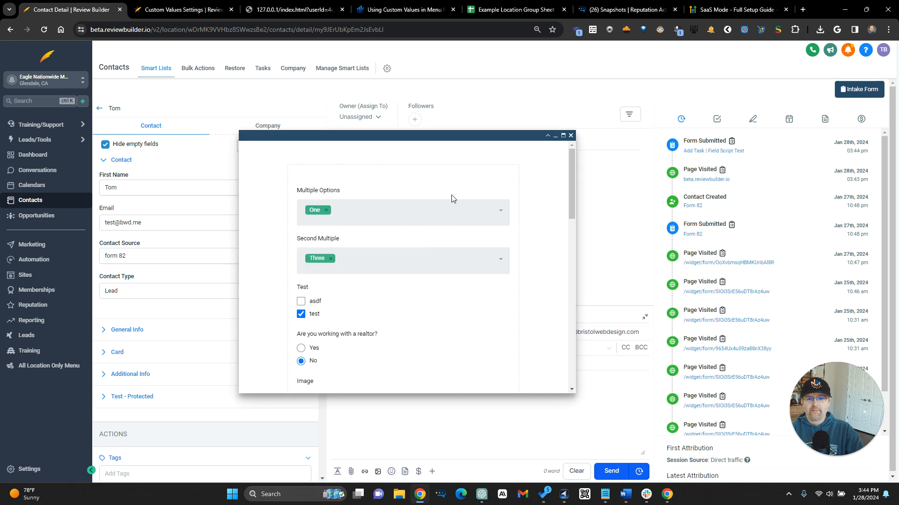
scroll(420, 278, down, 3)
scroll(420, 277, up, 3)
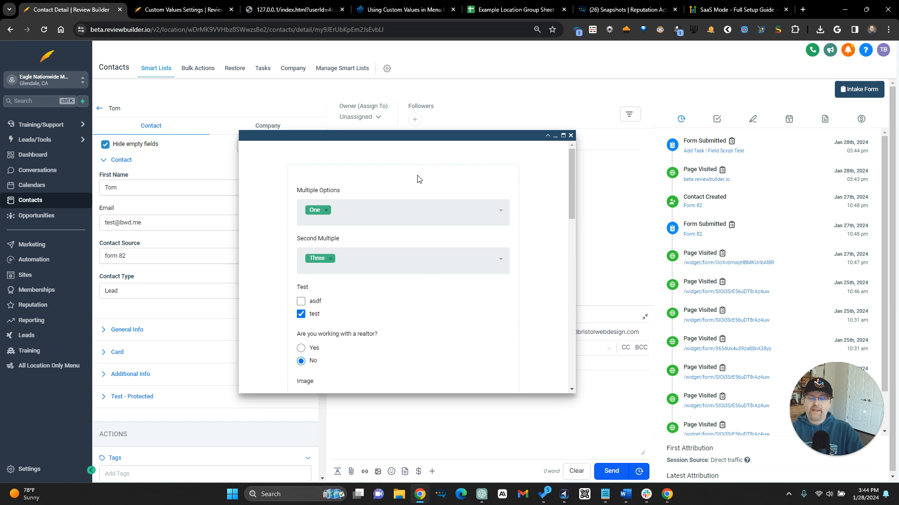
scroll(450, 196, down, 10)
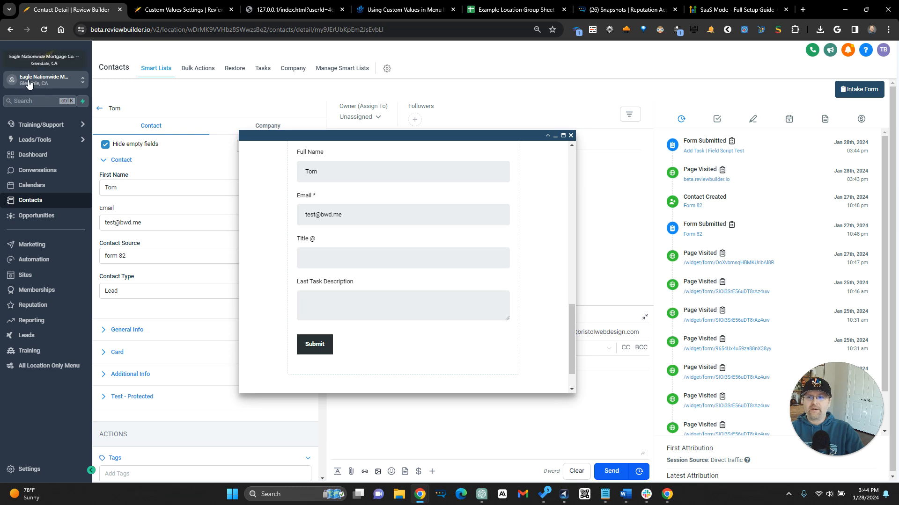
Save the Intake Form contact button in the customizer and close the form window on the contact's page
click(295, 10)
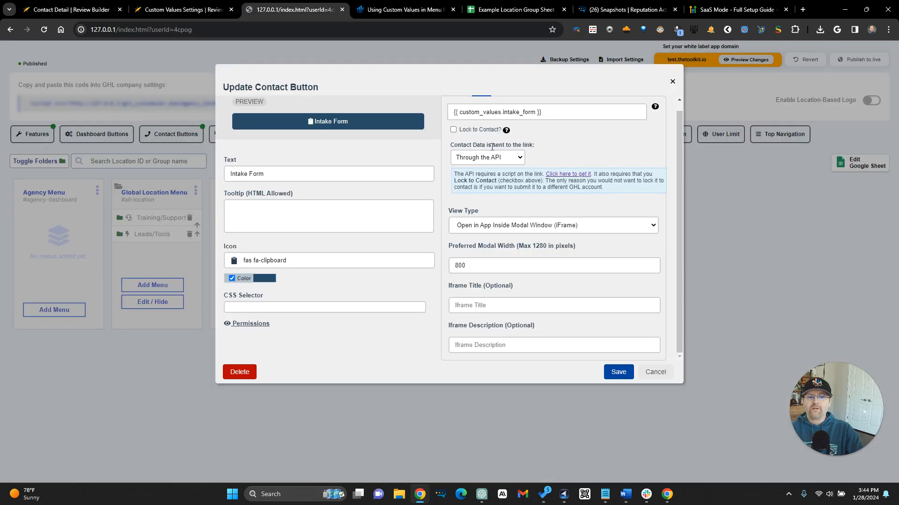
click(618, 371)
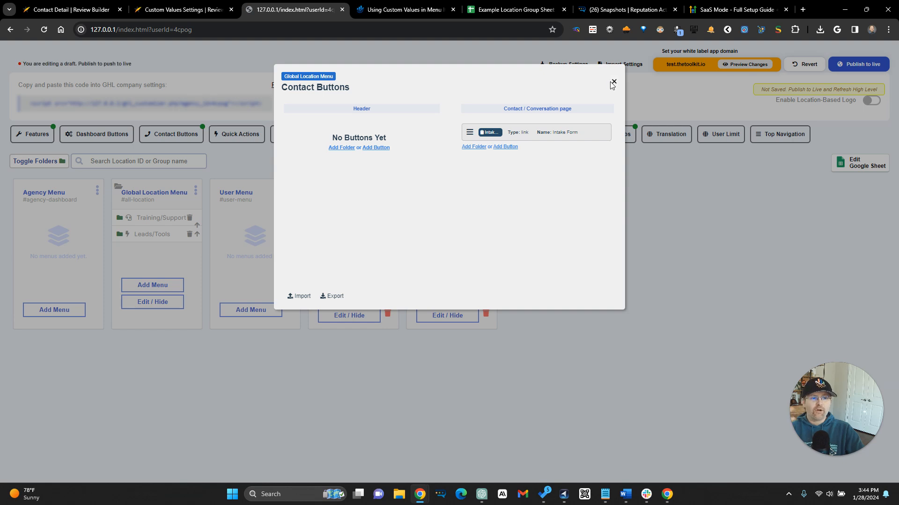
click(70, 10)
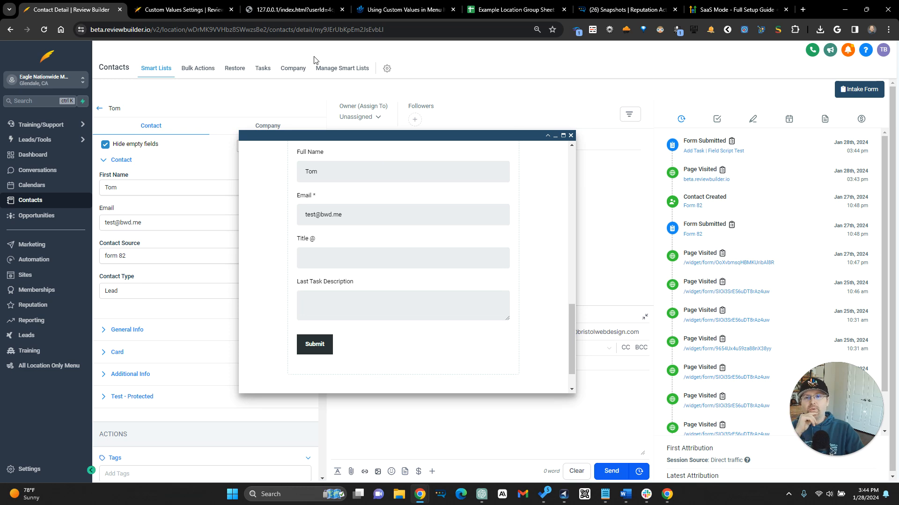
click(571, 136)
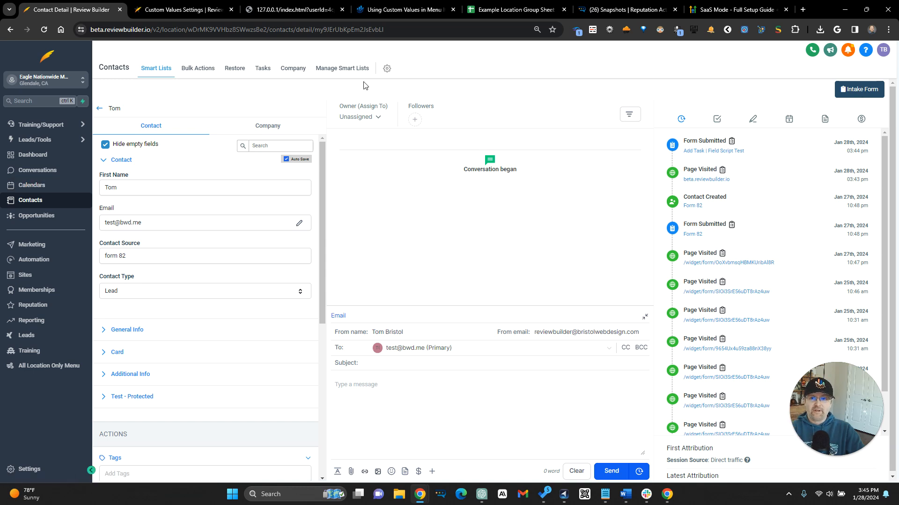
Reopen the Intake Form contact button and inspect its {{ custom_values.intake_form }} link
click(291, 10)
click(574, 135)
click(527, 122)
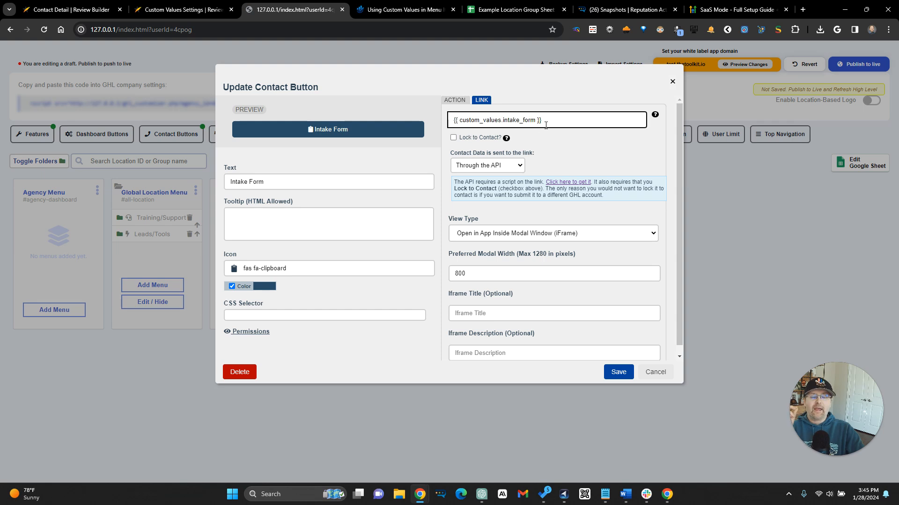
drag(511, 122, 434, 123)
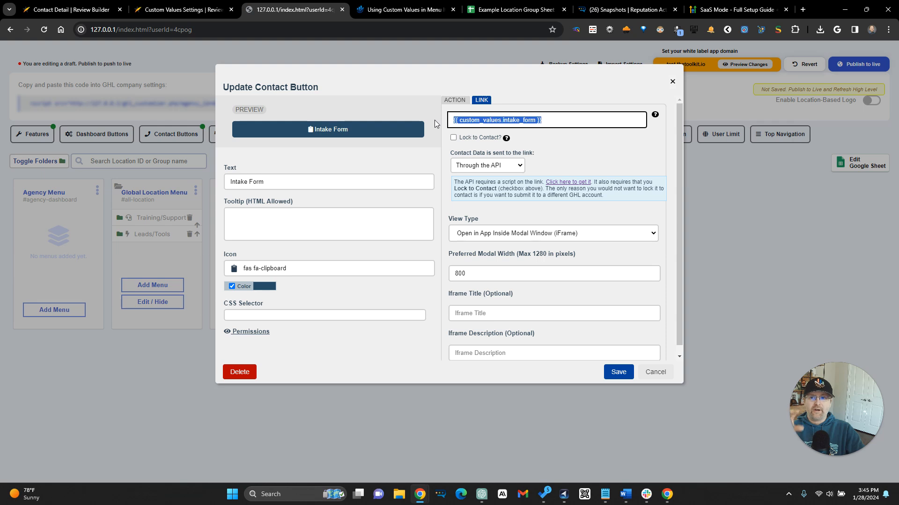
click(71, 8)
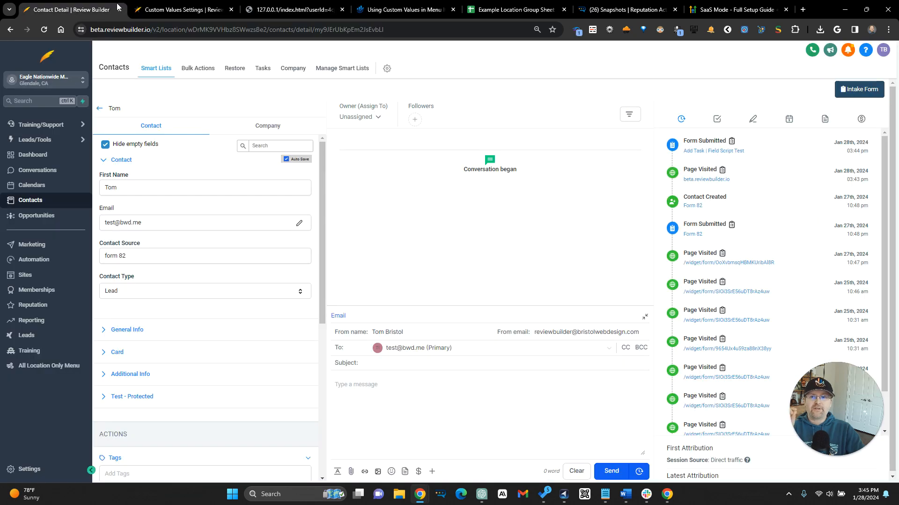
click(286, 10)
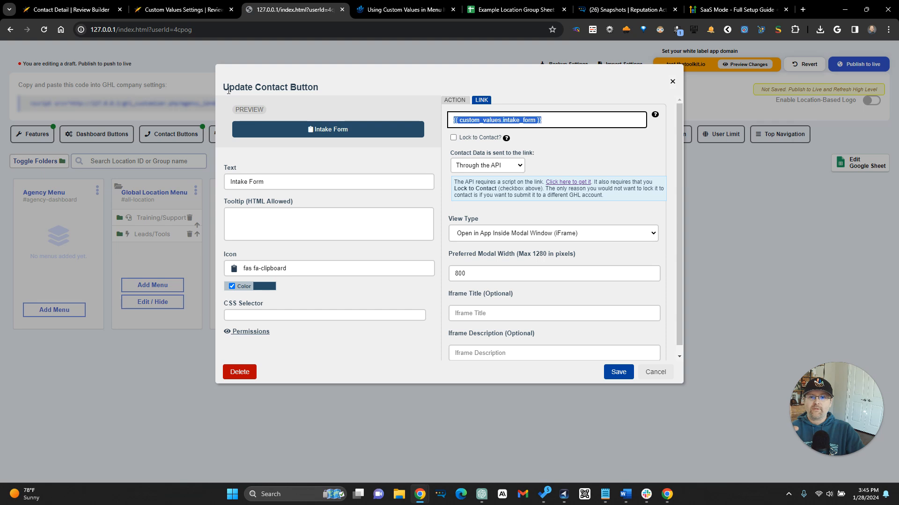
Return to the contact's page and switch to the Phone Test sub-account
click(25, 6)
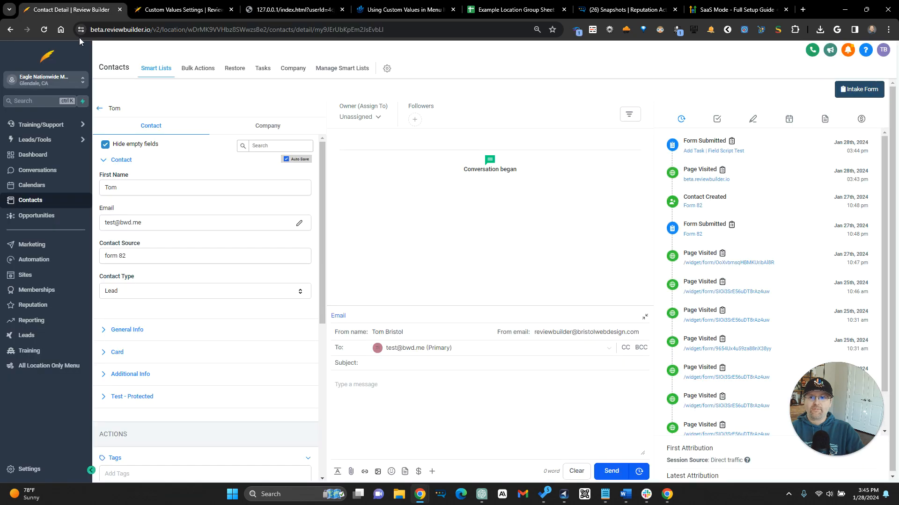
click(45, 80)
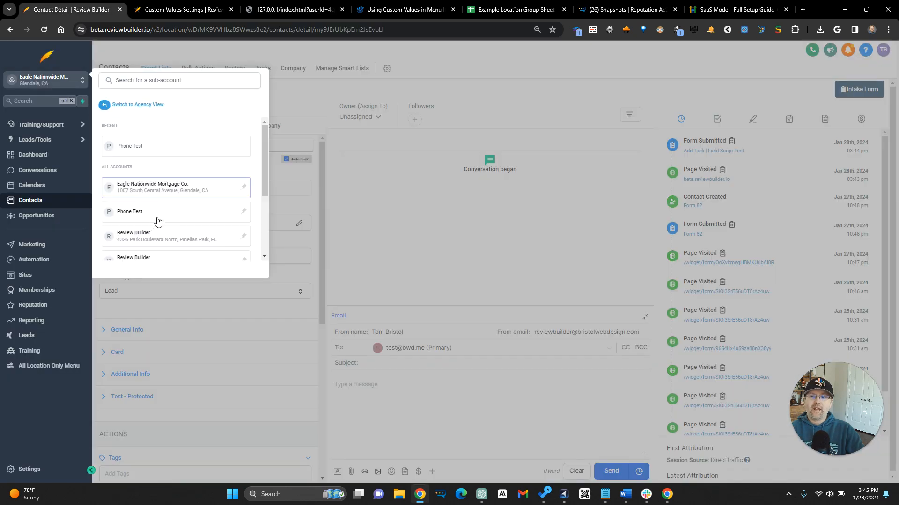
click(174, 151)
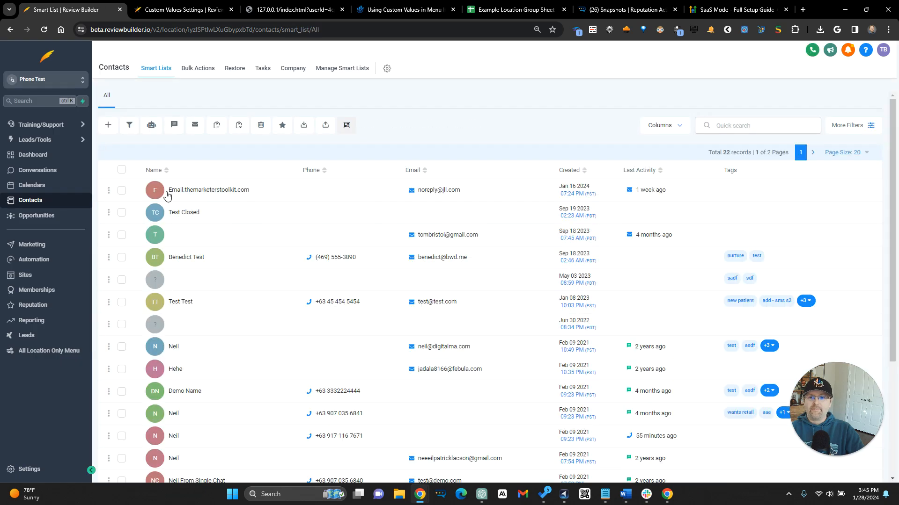
Open the second contact in the Phone Test contacts list
click(153, 216)
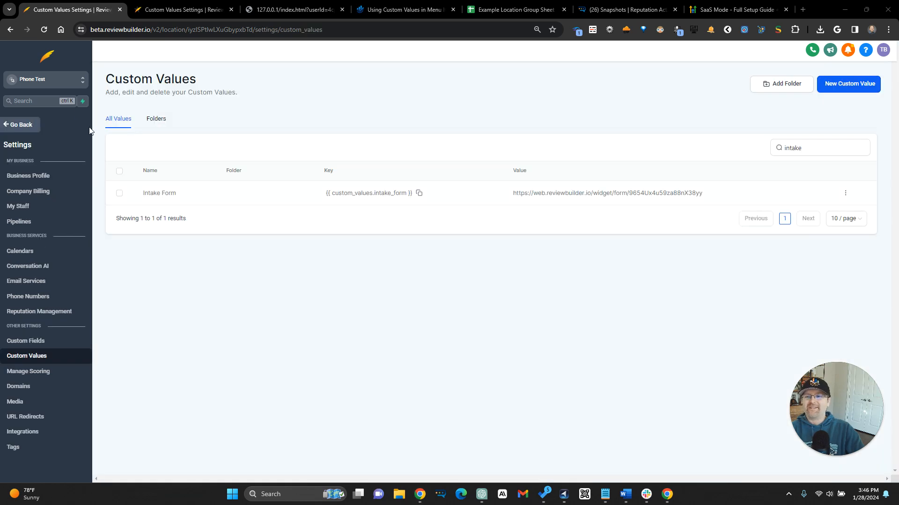
Switch to the Sample Business sub-account and search its custom values for "intake"
click(46, 80)
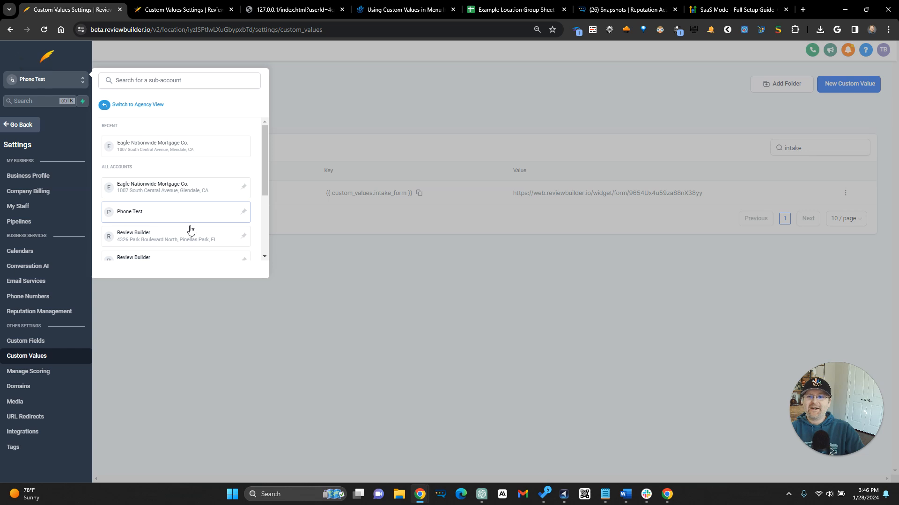
scroll(185, 211, down, 3)
click(181, 197)
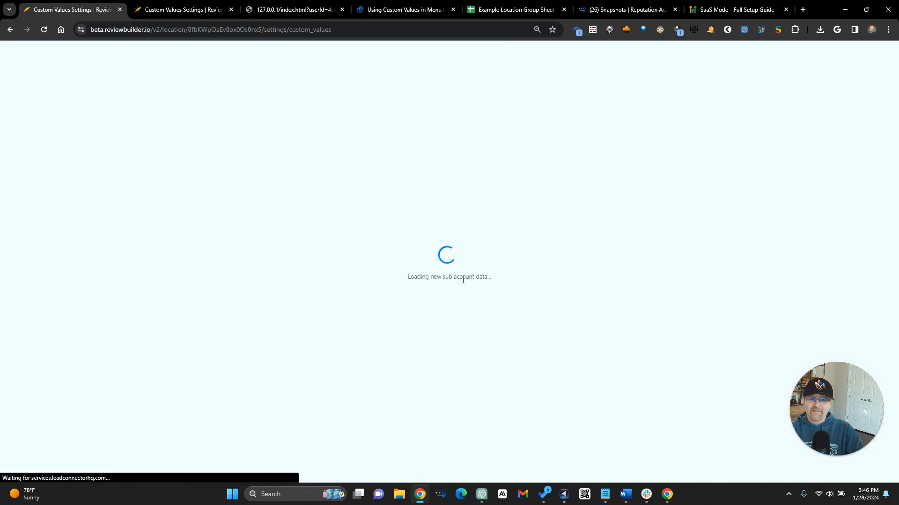
click(800, 149)
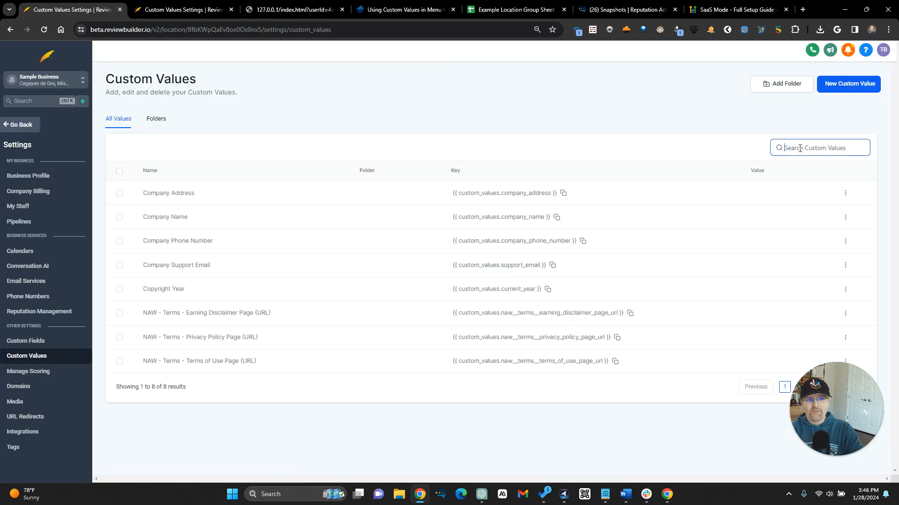
text(intake)
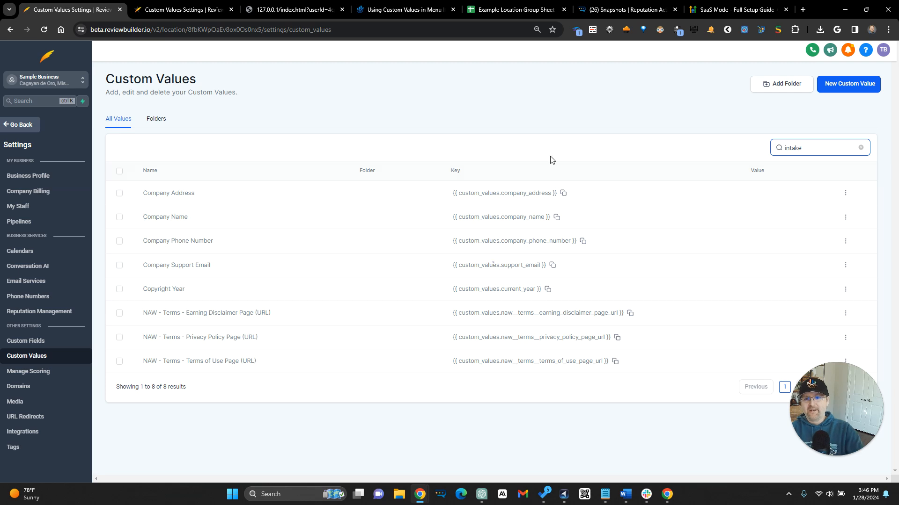
Leave the settings and open the first contact in Sample Business's contacts list
click(22, 124)
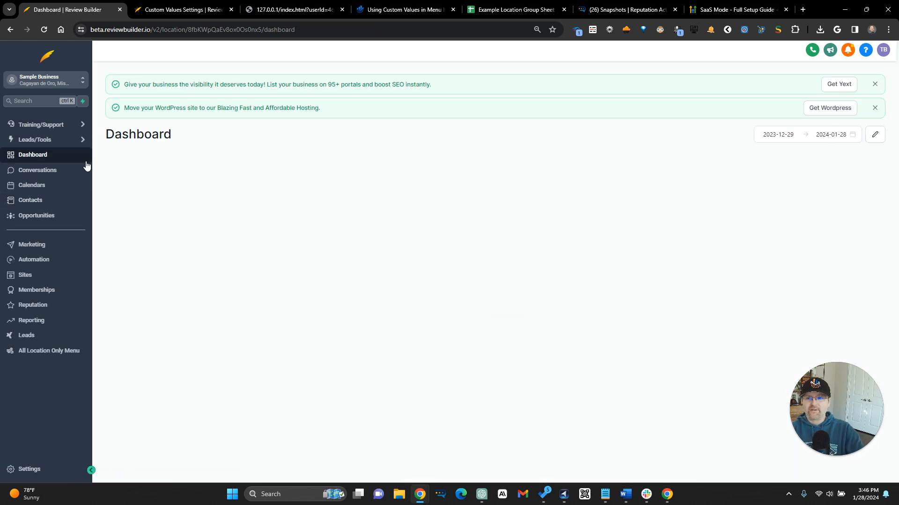
click(33, 205)
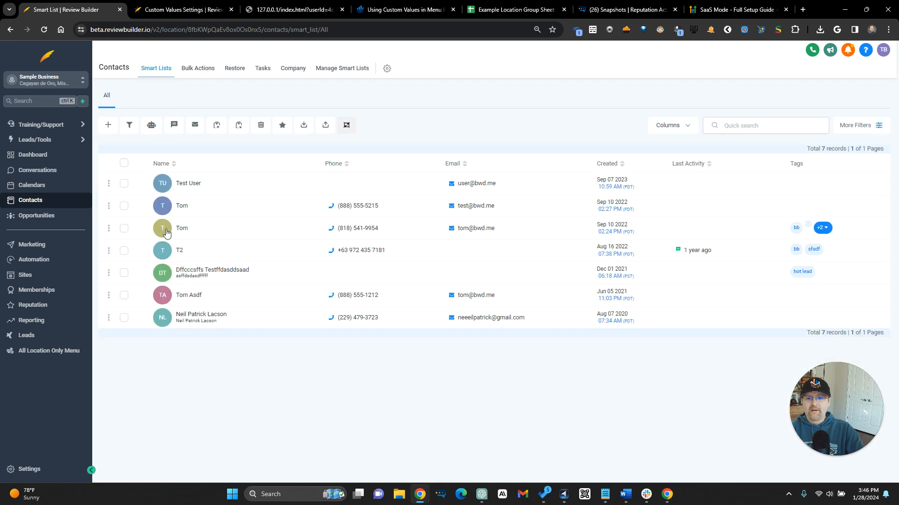
click(165, 186)
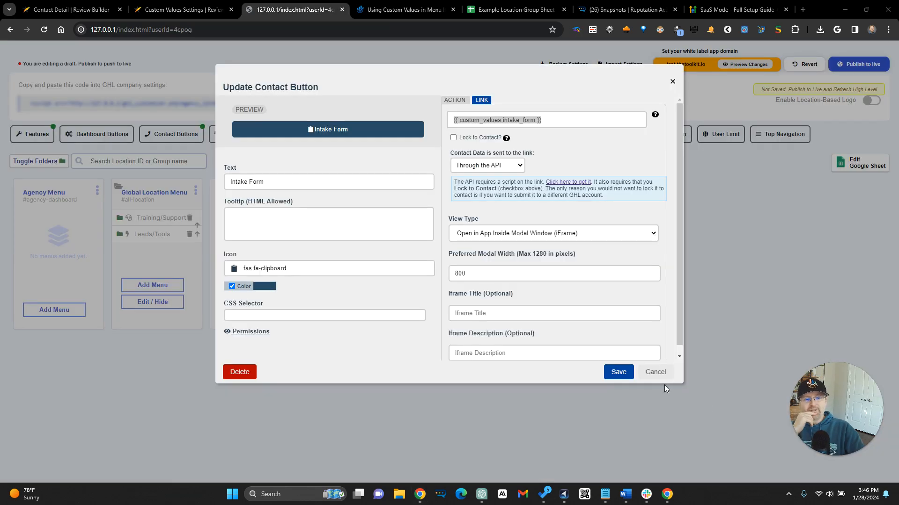
Cancel editing the Intake Form contact button and close the Global Location Menu's Contact Buttons dialog
click(654, 372)
mouse_move(517, 131)
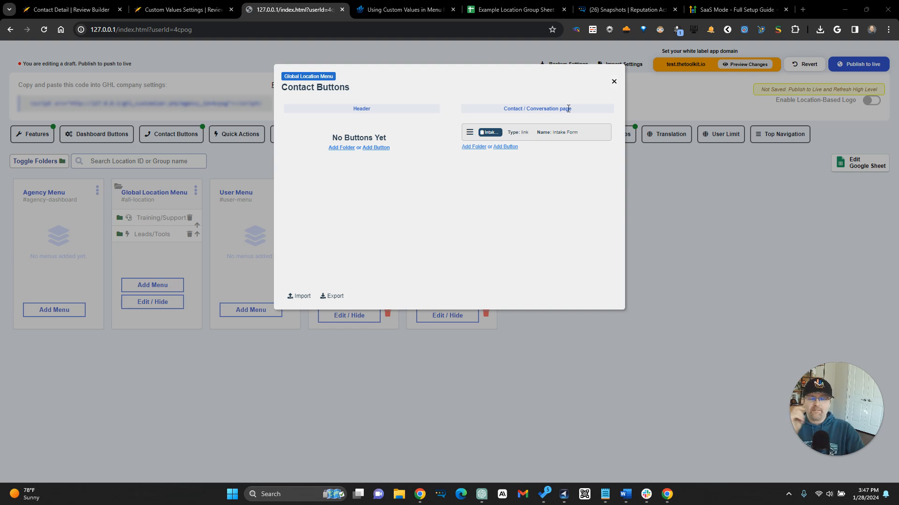
click(615, 82)
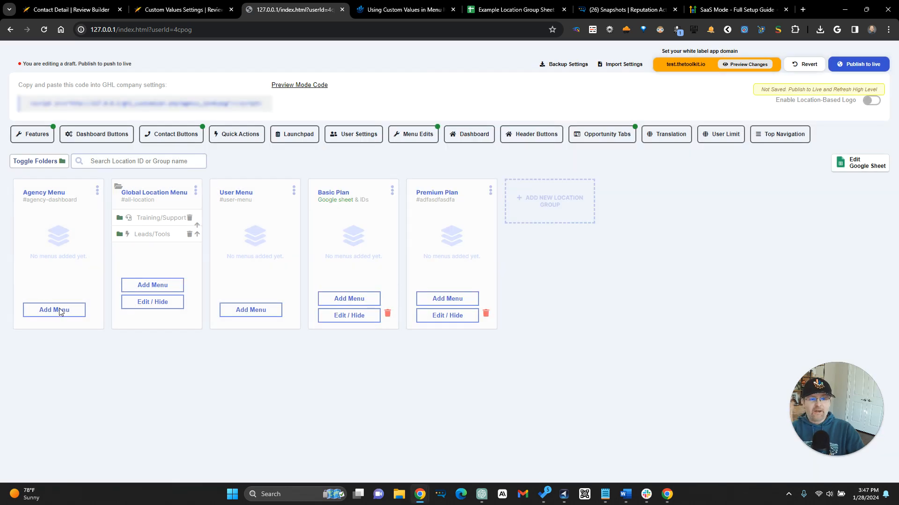